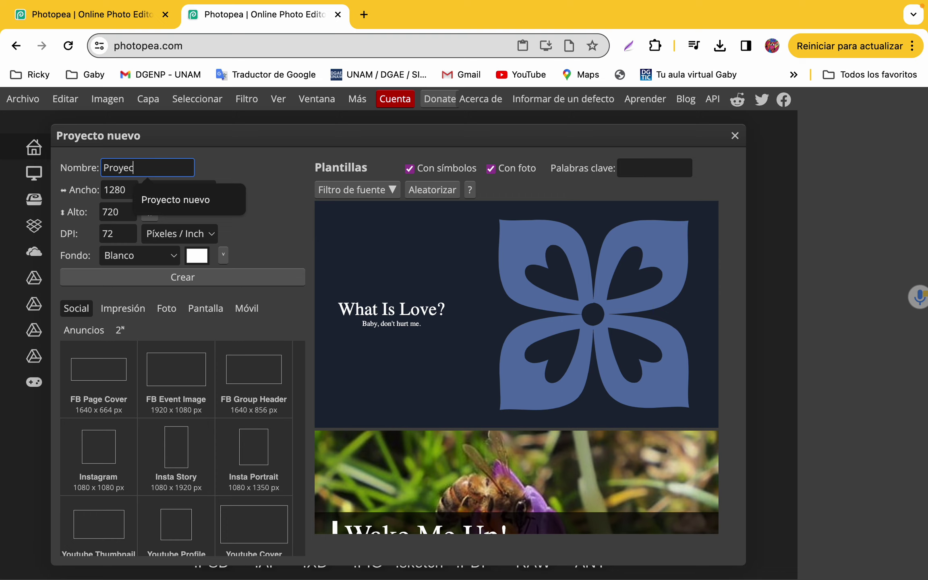
# Step: Name the new project with 3M followed by the person's two surnames
pyautogui.press('BackSpace')
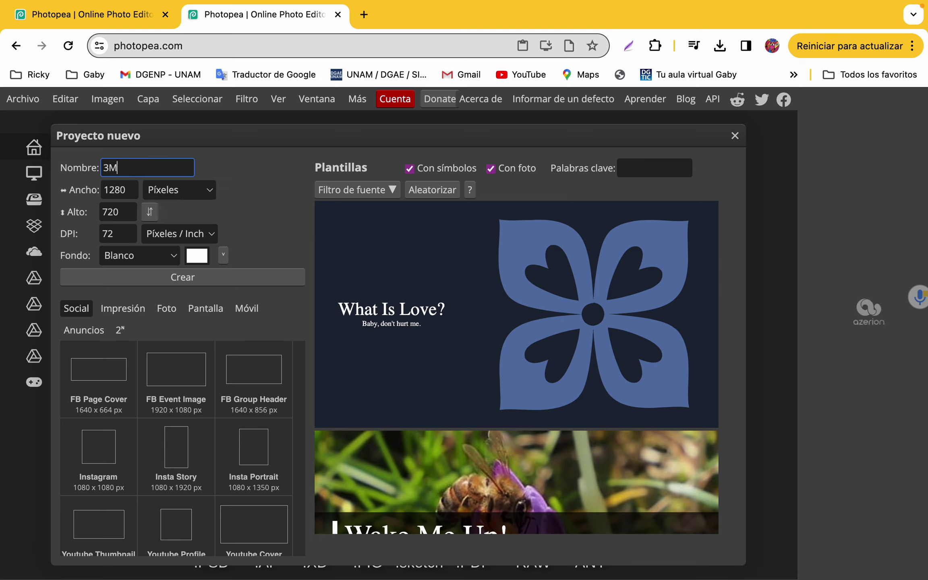
pyautogui.write('3MG')
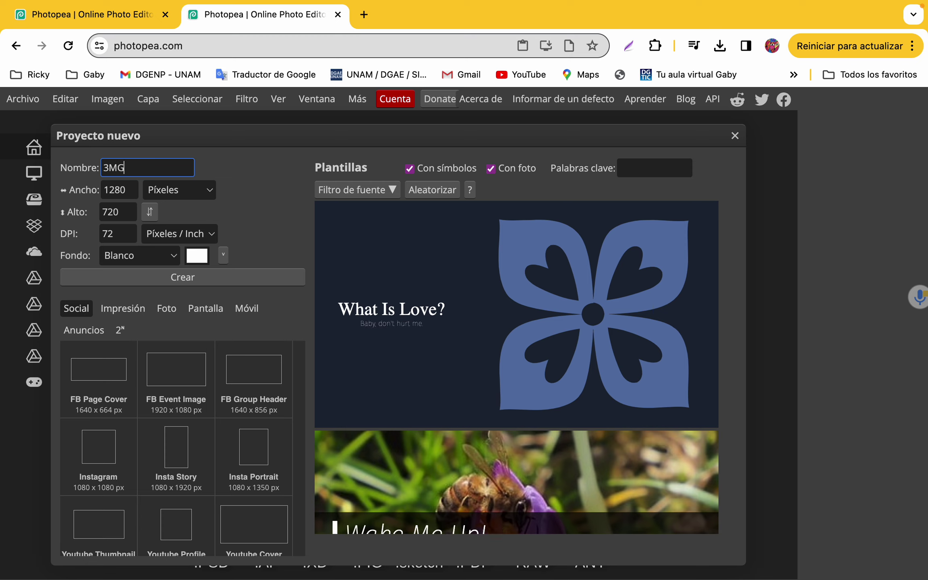
pyautogui.write('arcíaOrtíz')
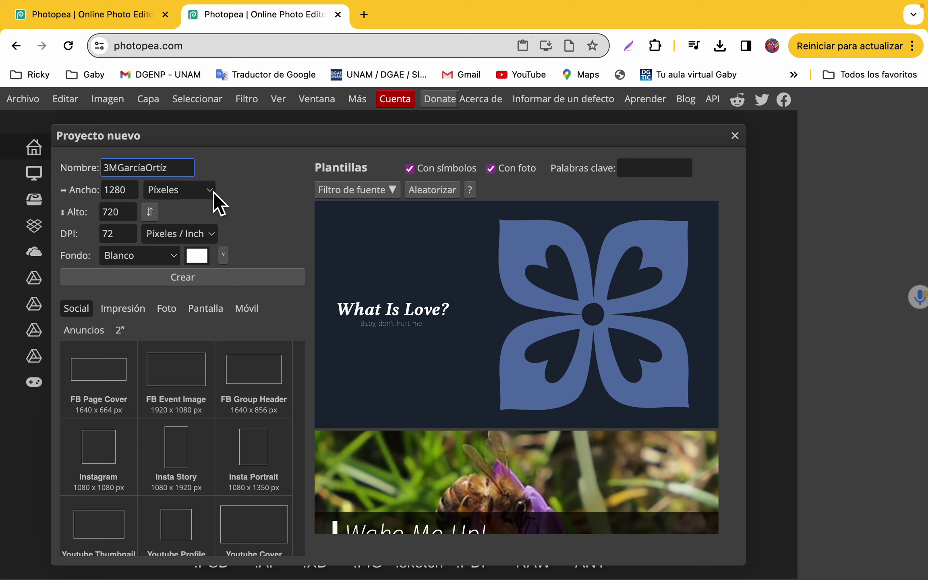
# Step: Set the new project's units to centimetres, with a width of 20 and a height of 20
pyautogui.click(210, 191)
pyautogui.click(180, 222)
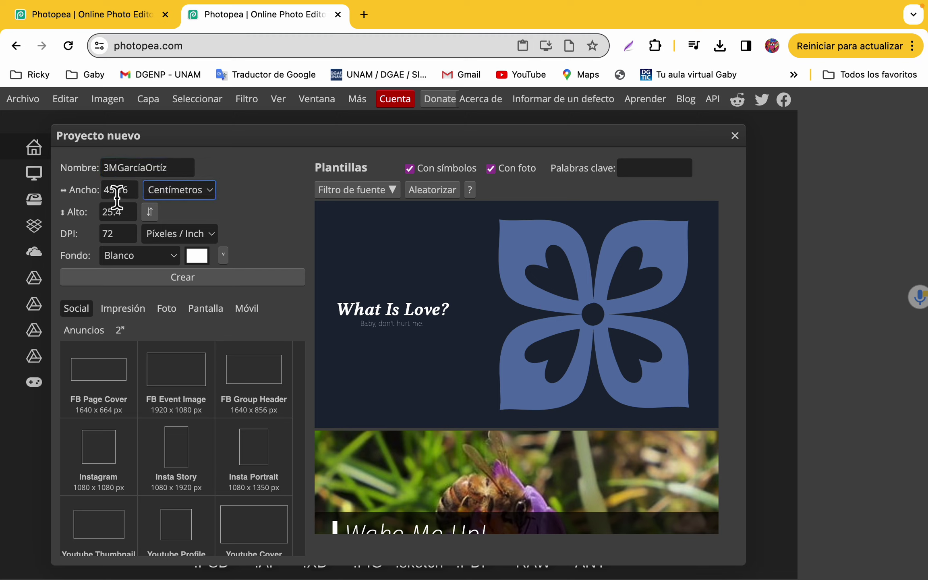
pyautogui.click(132, 194)
pyautogui.press('BackSpace')
pyautogui.click(127, 216)
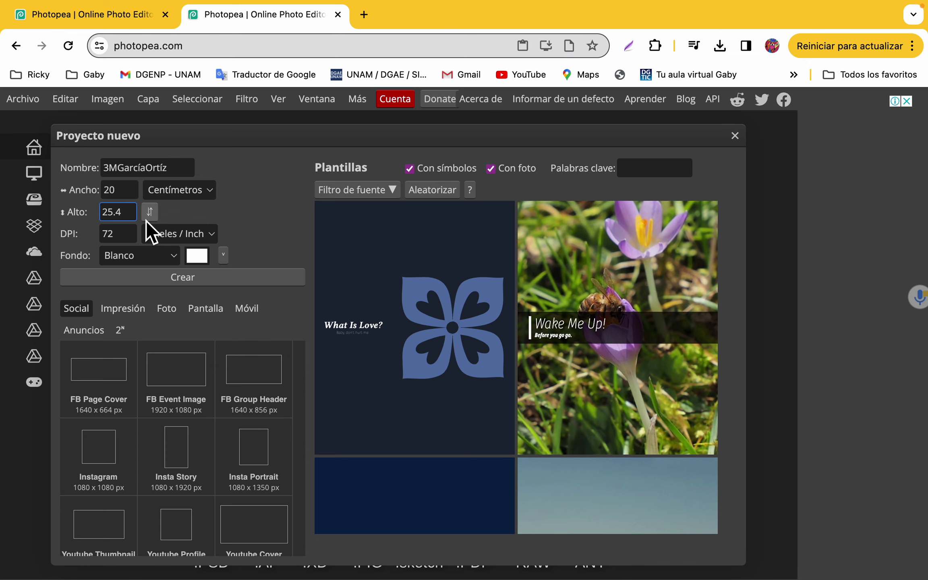
pyautogui.press('BackSpace')
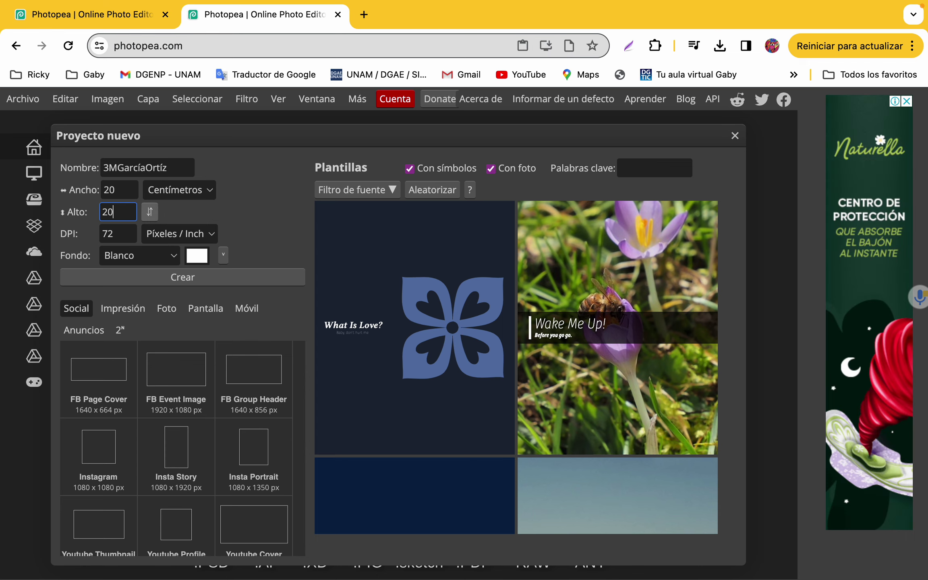
# Step: Set the resolution to 300 DPI and the background to transparent, and create the project
pyautogui.click(121, 240)
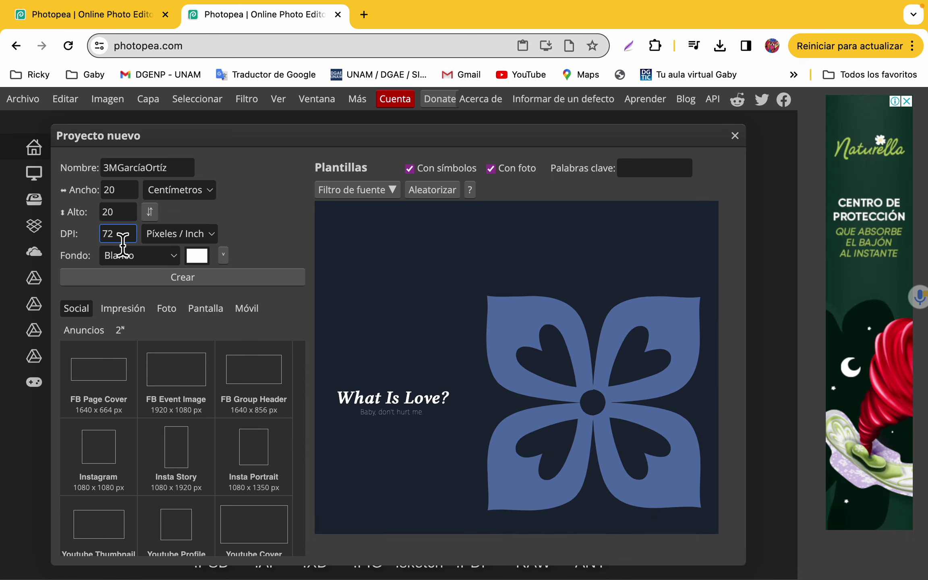
pyautogui.press('BackSpace')
pyautogui.press('BackSpace')
pyautogui.click(177, 262)
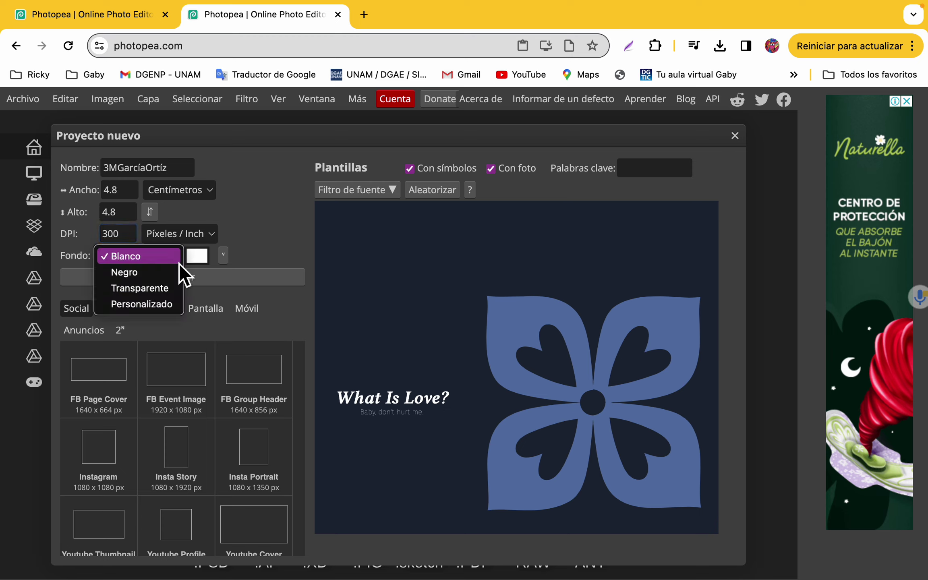
pyautogui.click(148, 286)
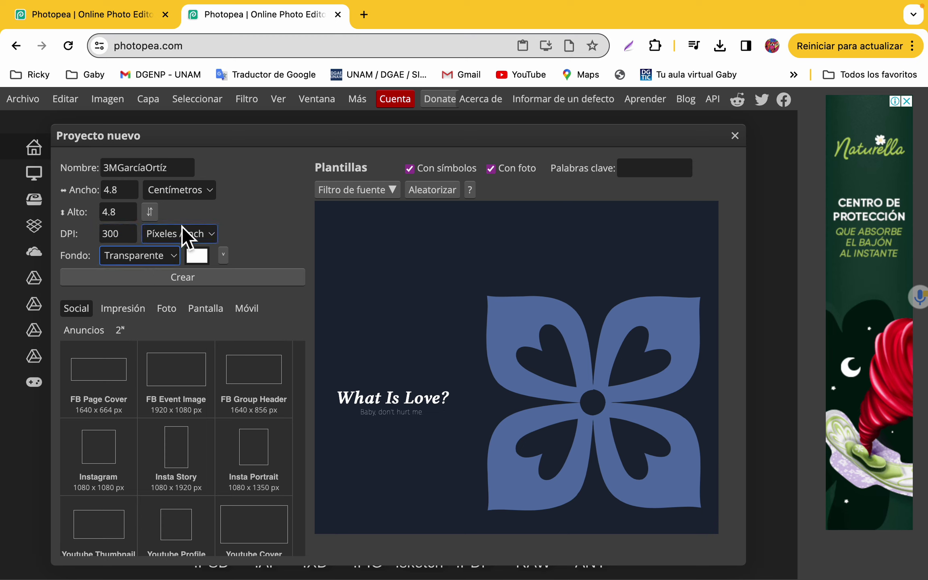
pyautogui.click(194, 277)
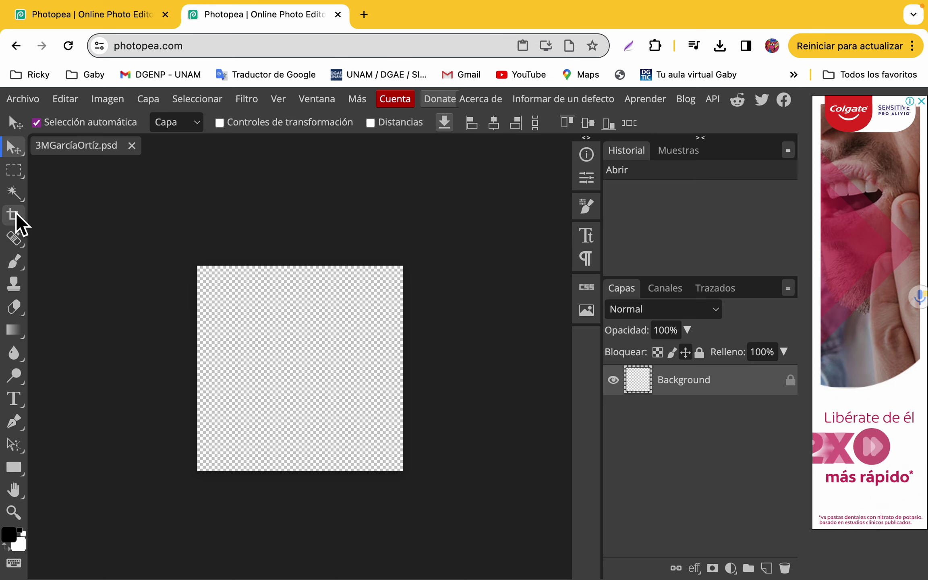
# Step: Place the image 3MAve.png from the Descargas folder into the open document
pyautogui.click(27, 99)
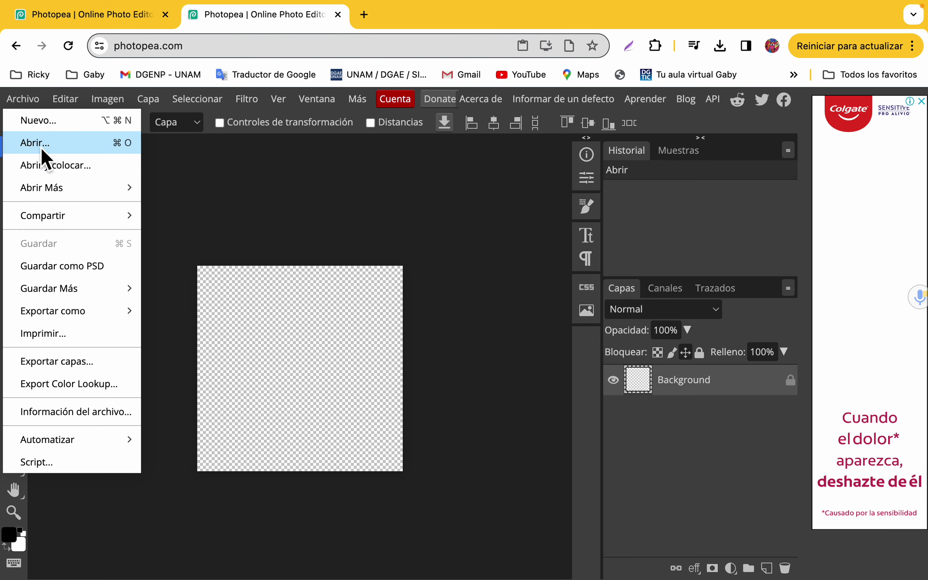
pyautogui.click(48, 169)
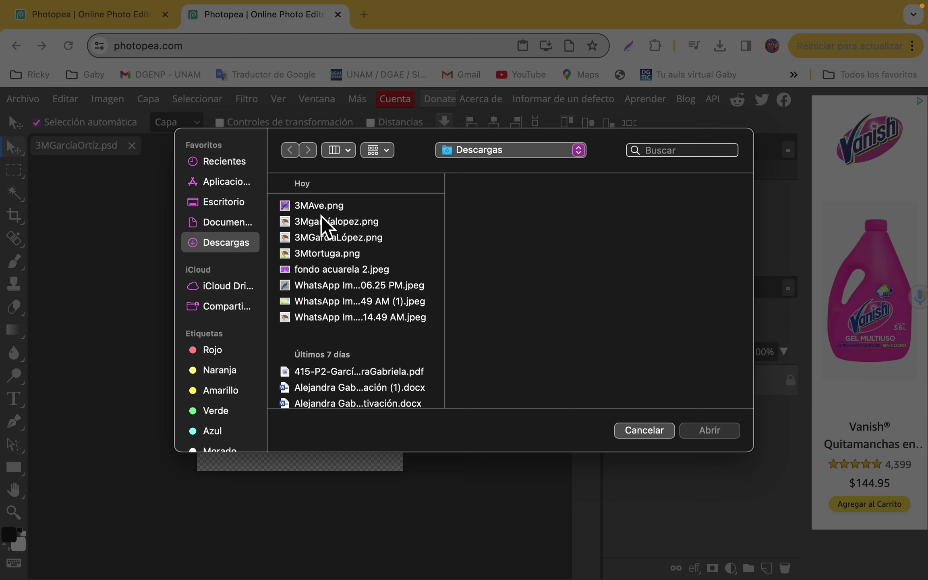
pyautogui.click(325, 208)
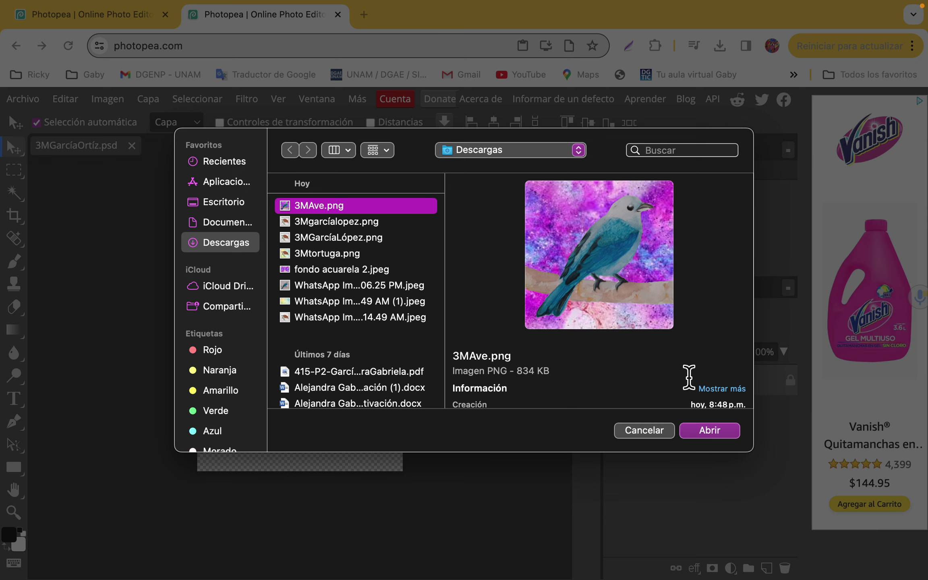
pyautogui.click(721, 434)
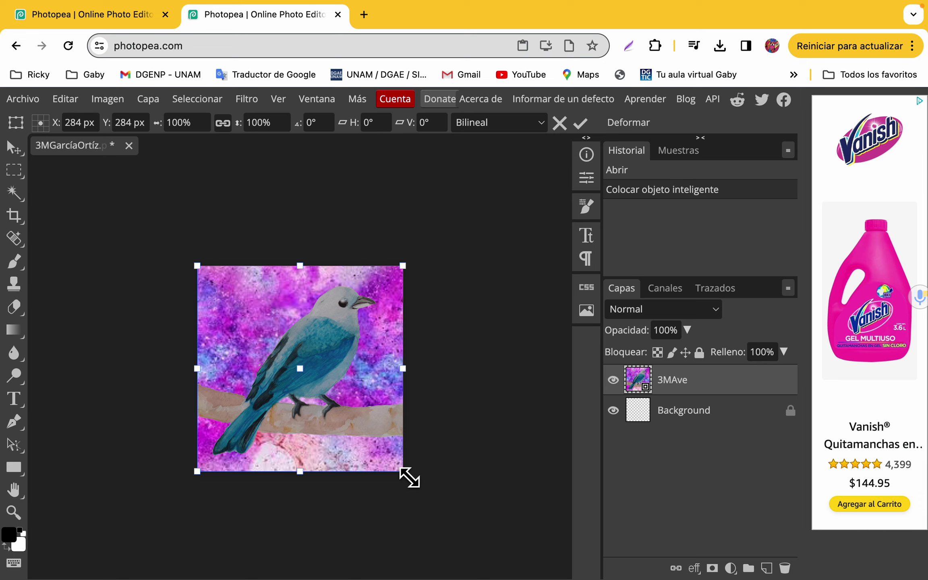
# Step: Try shrinking and shifting the placed bird image, and scale it back to fill the whole canvas
pyautogui.moveTo(409, 477); pyautogui.dragTo(395, 466)
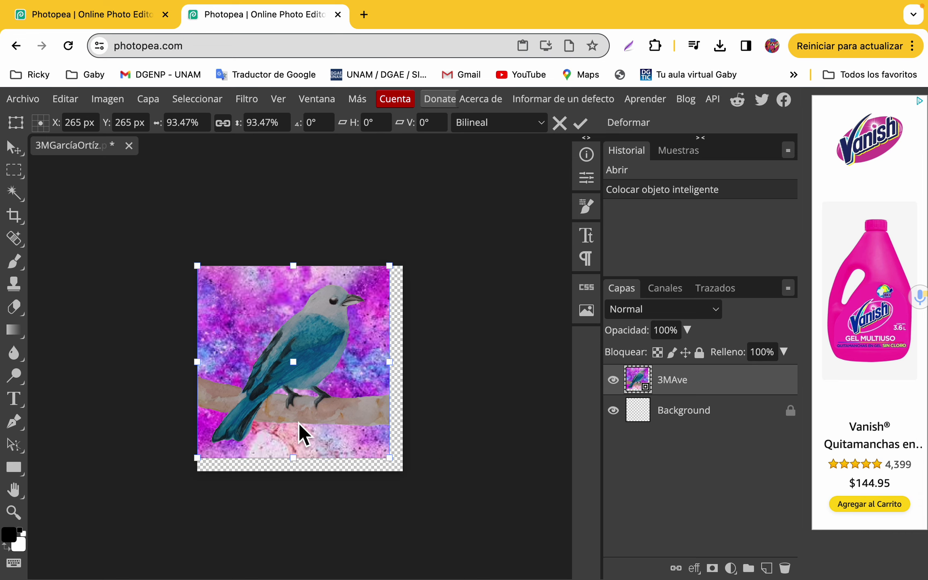
pyautogui.moveTo(332, 342)
pyautogui.mouseDown()
pyautogui.moveTo(345, 343)
pyautogui.moveTo(341, 351)
pyautogui.mouseUp()
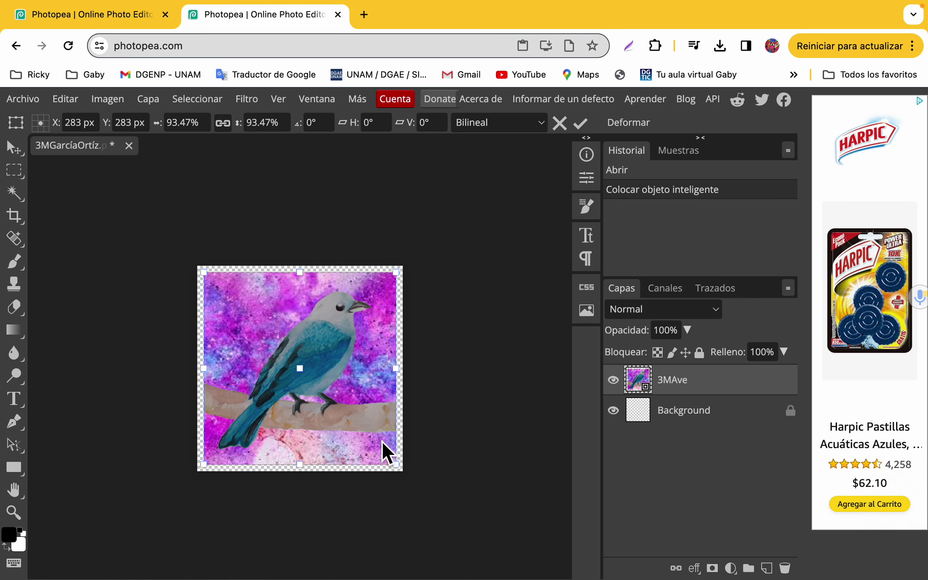
pyautogui.moveTo(399, 475); pyautogui.dragTo(409, 479)
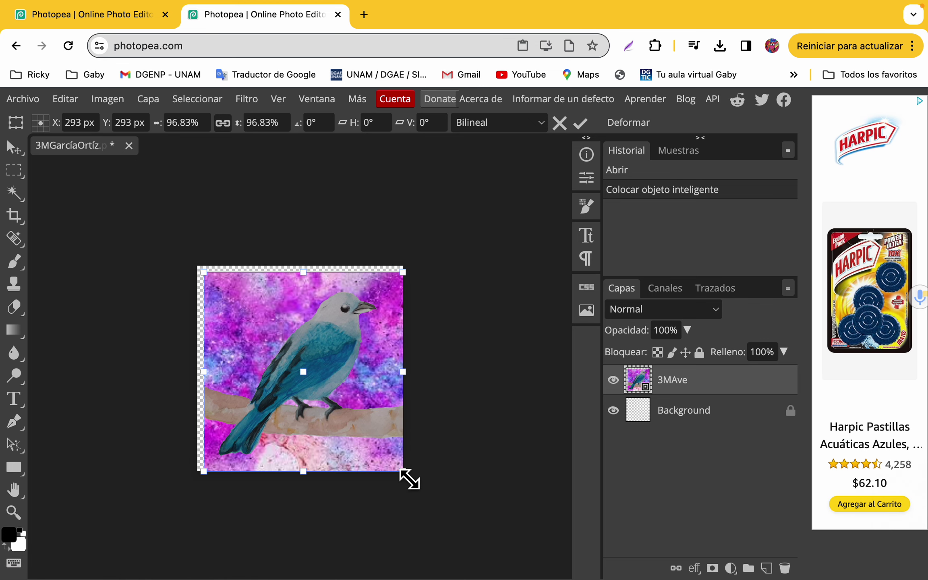
pyautogui.moveTo(211, 281)
pyautogui.mouseDown()
pyautogui.moveTo(193, 261)
pyautogui.moveTo(204, 269)
pyautogui.mouseUp()
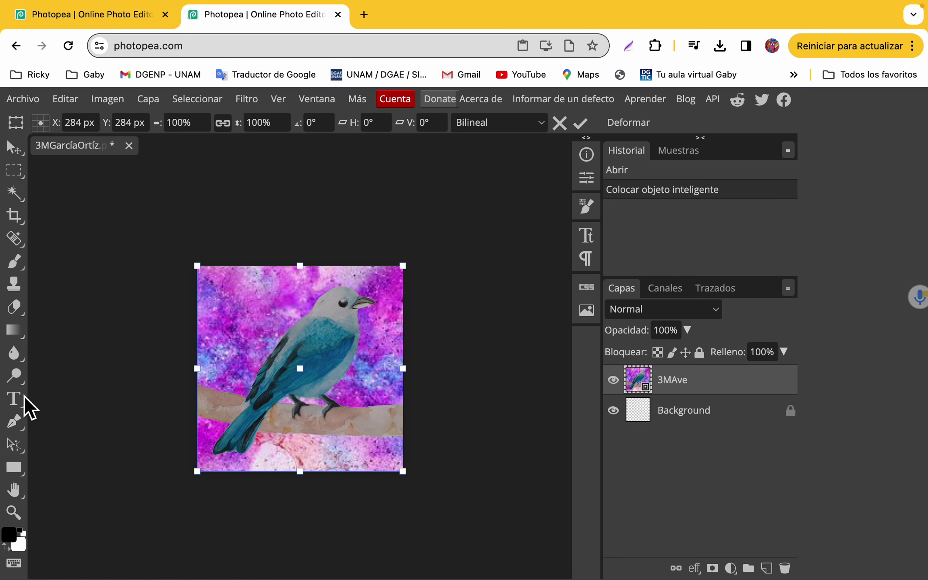
# Step: Activate the Text tool and choose Duru Sans as its font
pyautogui.click(14, 404)
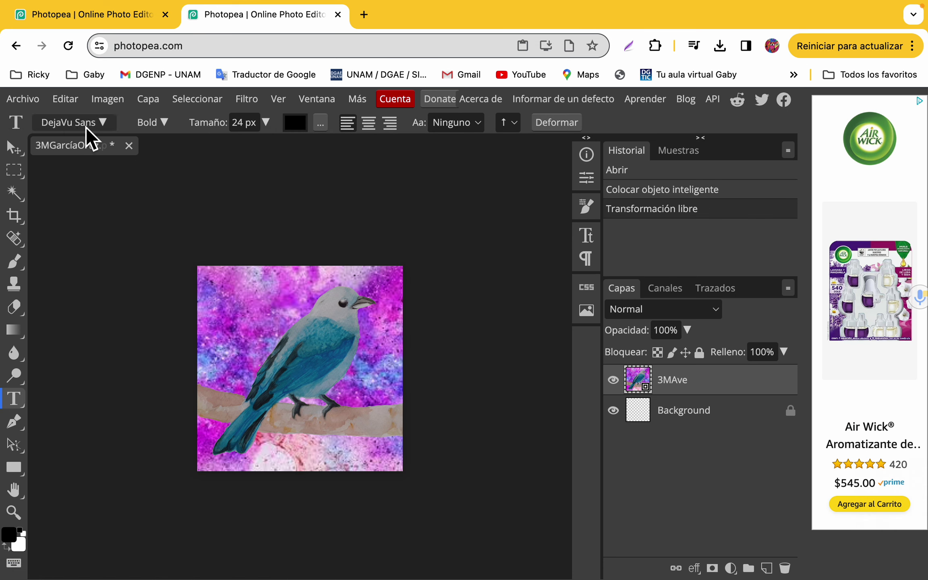
pyautogui.click(108, 128)
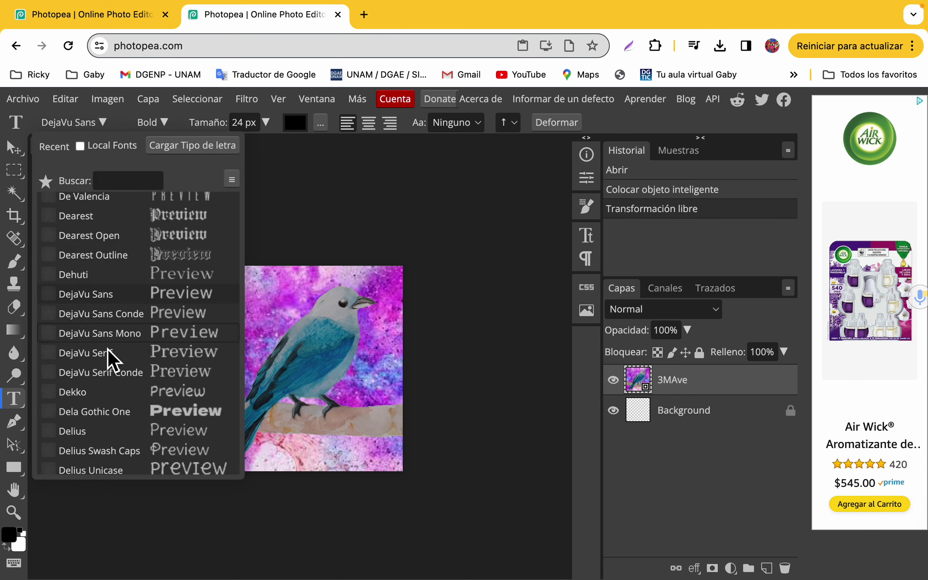
pyautogui.scroll(-3, 117, 356)
pyautogui.scroll(5, 120, 358)
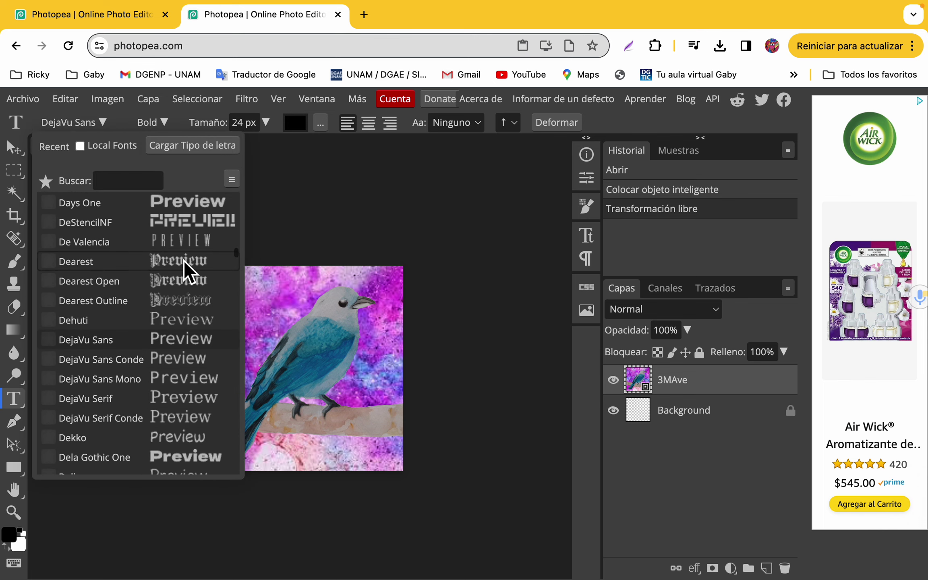
pyautogui.scroll(-5, 186, 345)
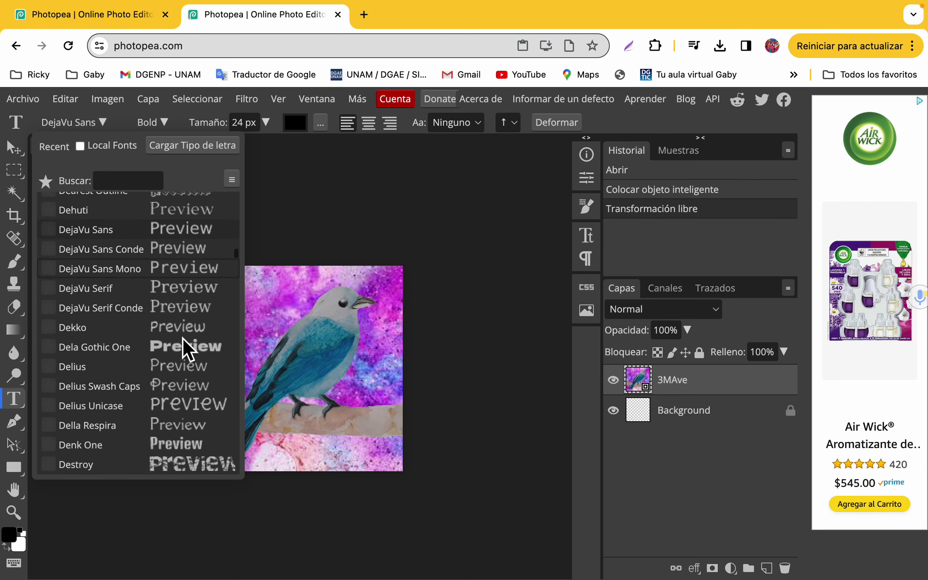
pyautogui.scroll(-3, 186, 348)
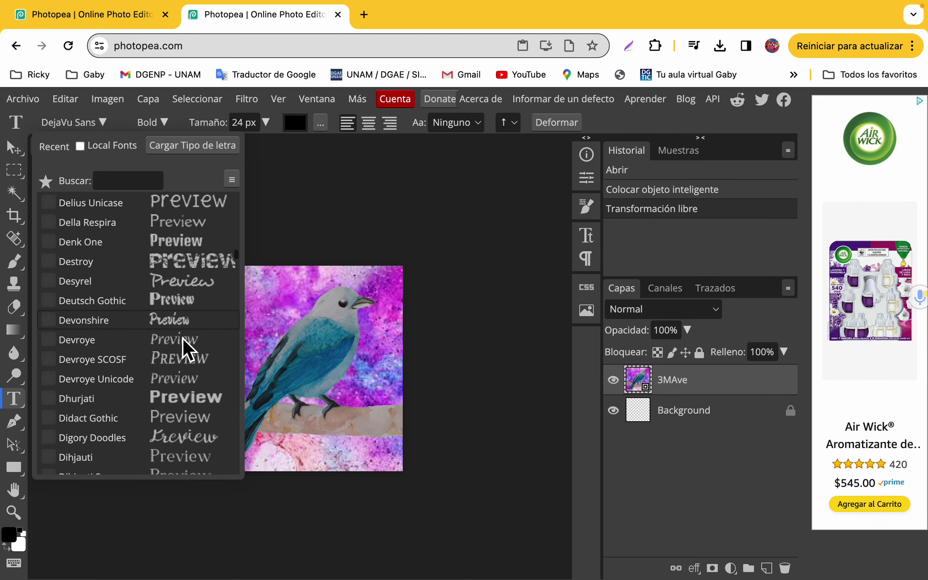
pyautogui.scroll(-8, 185, 348)
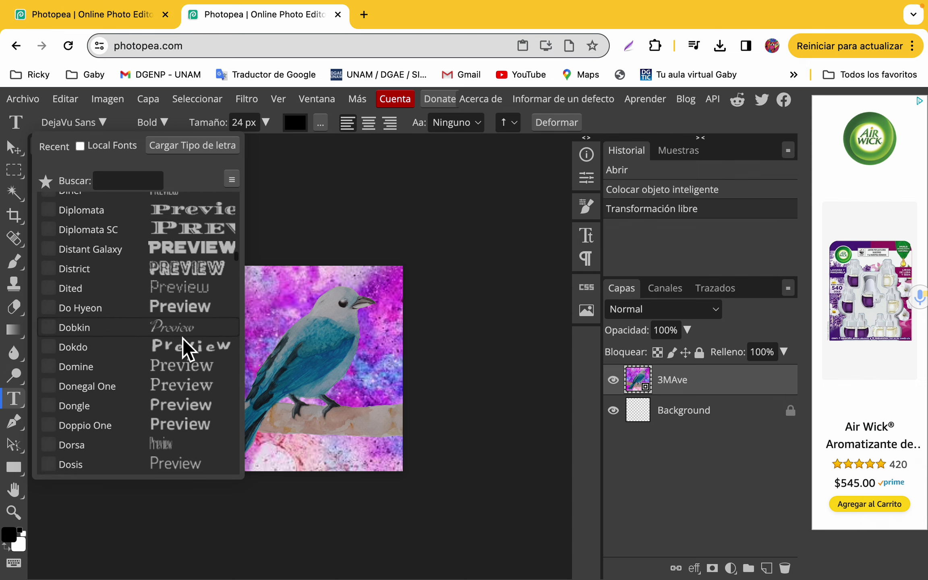
pyautogui.scroll(-8, 185, 348)
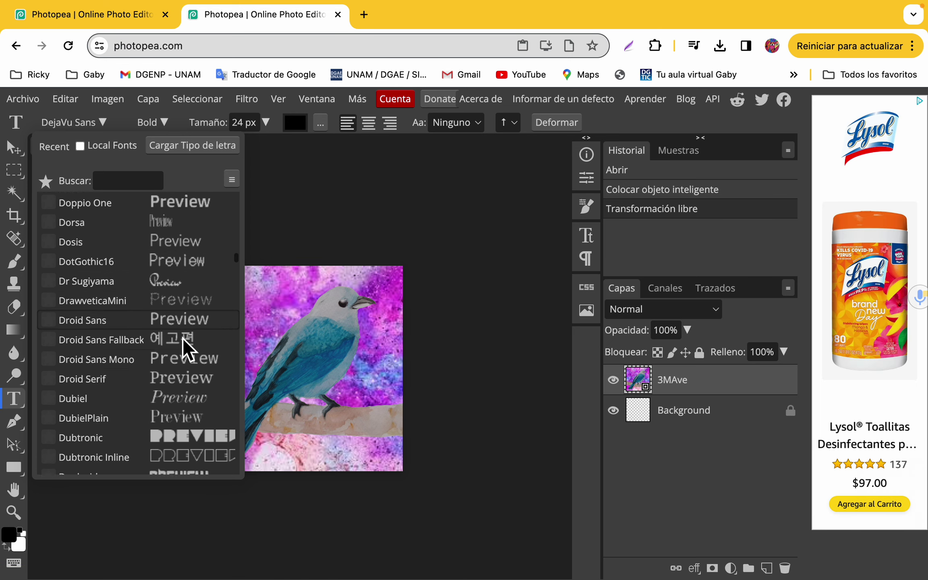
pyautogui.scroll(-4, 186, 348)
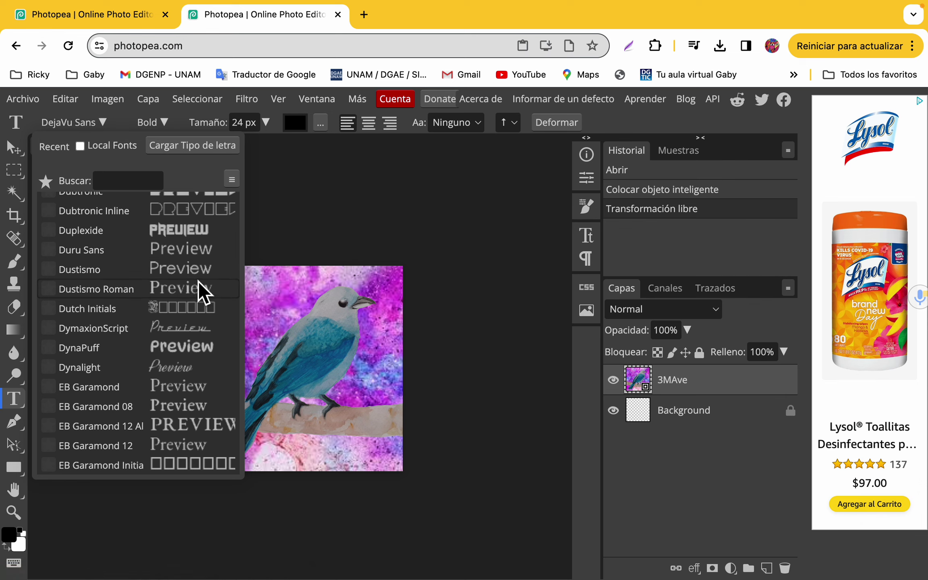
pyautogui.click(202, 257)
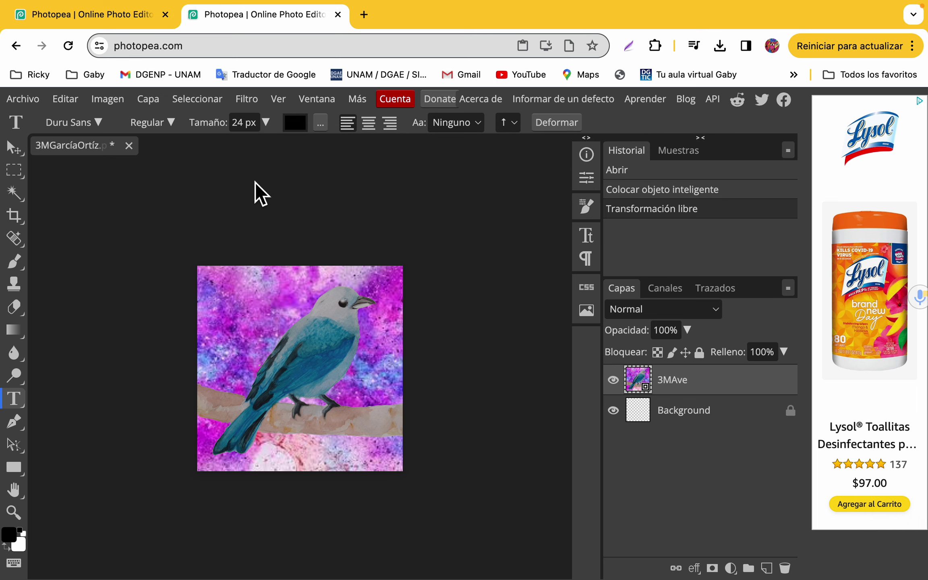
# Step: Add a 50 px text along the upper edge of the bird image, beginning "#3MDíaInternacionaldelaVida Salva"
pyautogui.click(265, 122)
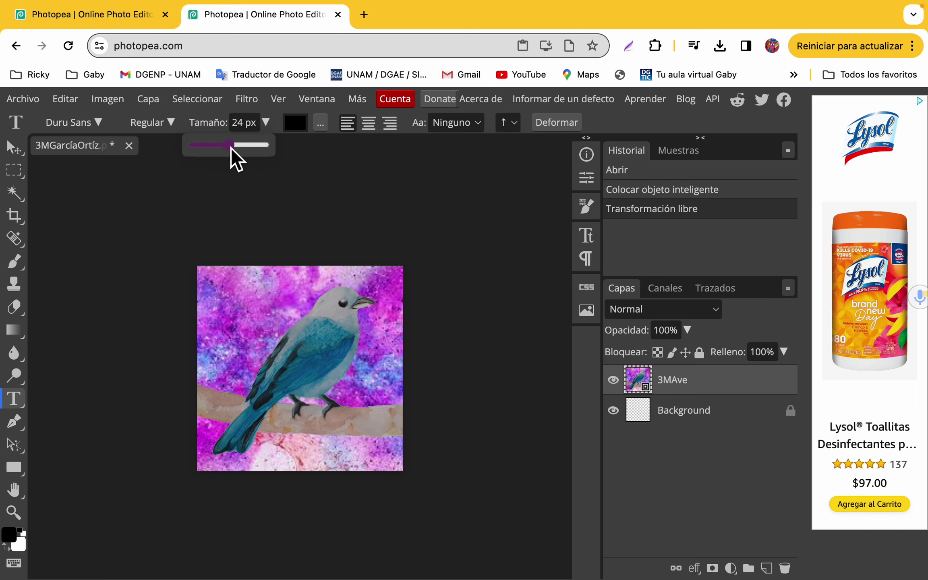
pyautogui.moveTo(230, 147); pyautogui.dragTo(244, 151)
pyautogui.click(315, 165)
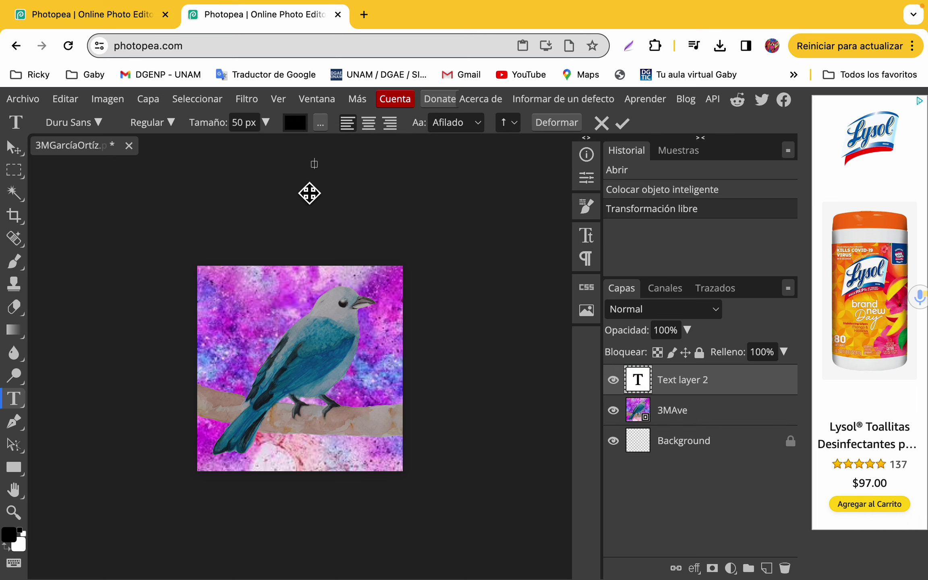
pyautogui.moveTo(323, 171); pyautogui.dragTo(221, 296)
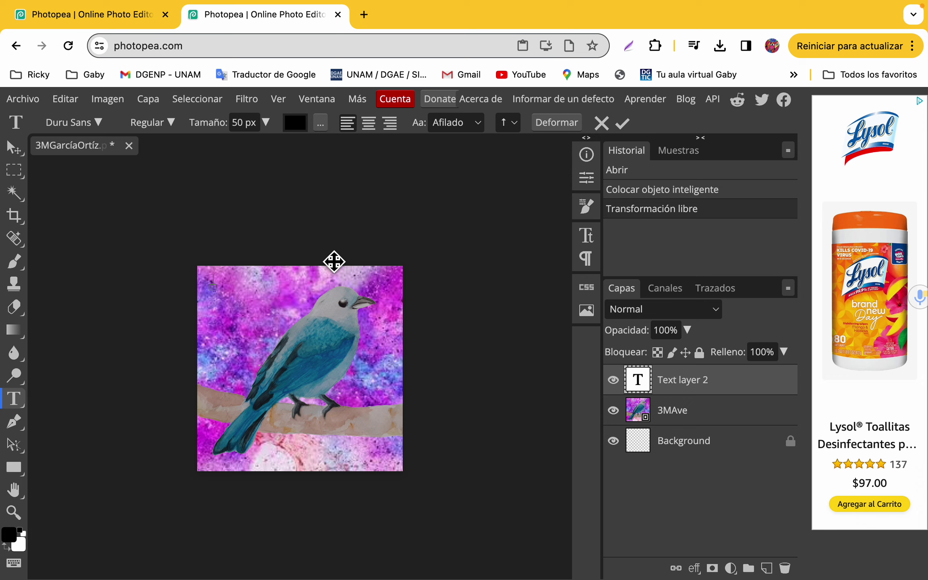
pyautogui.write('#3MDíaInternacional')
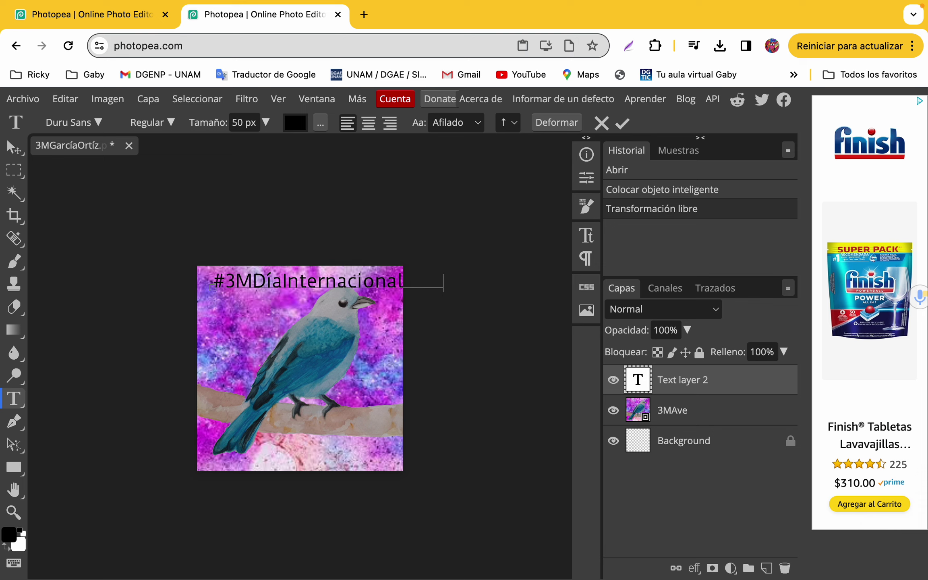
pyautogui.write('Ave')
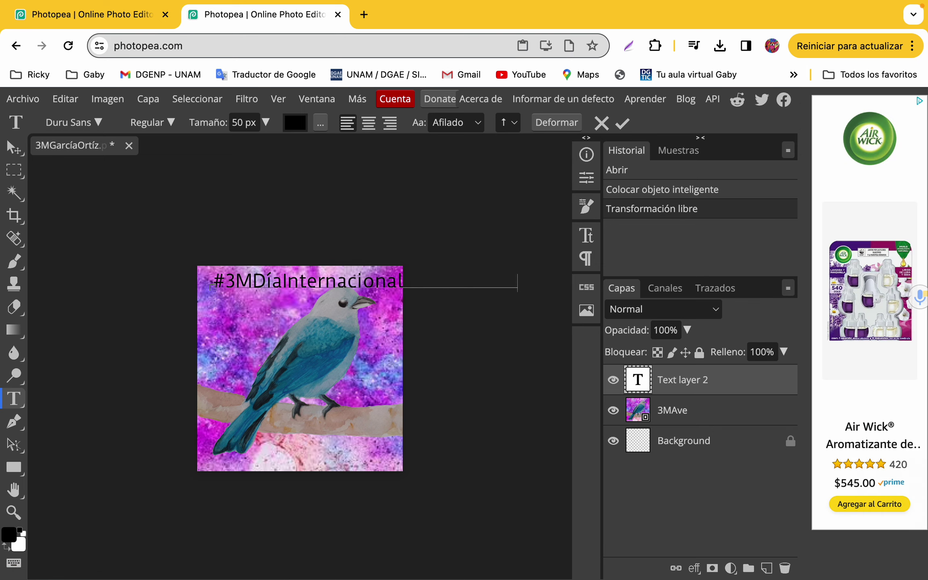
pyautogui.write('s')
# Step: Select the whole hashtag text and set its size to 29 px
pyautogui.moveTo(211, 287); pyautogui.dragTo(584, 318)
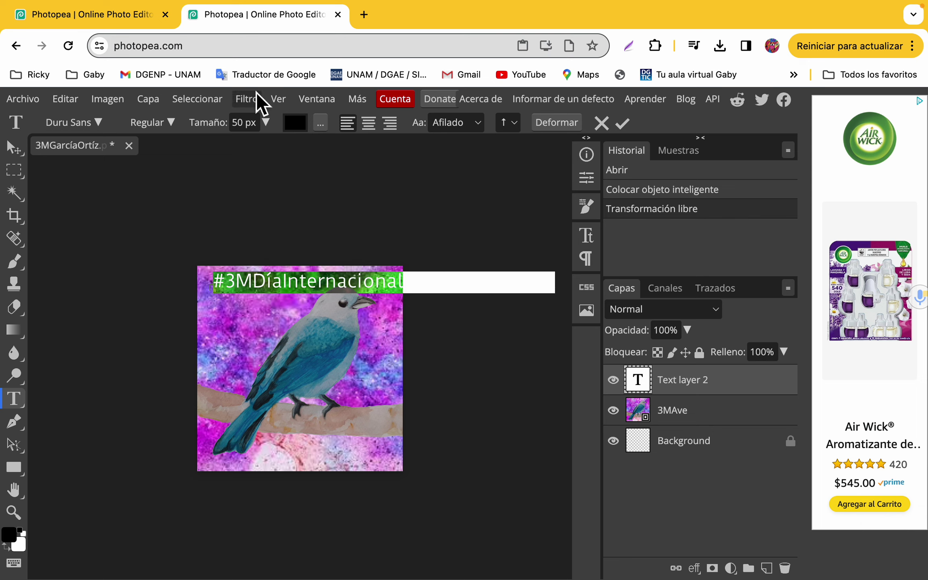
pyautogui.click(267, 123)
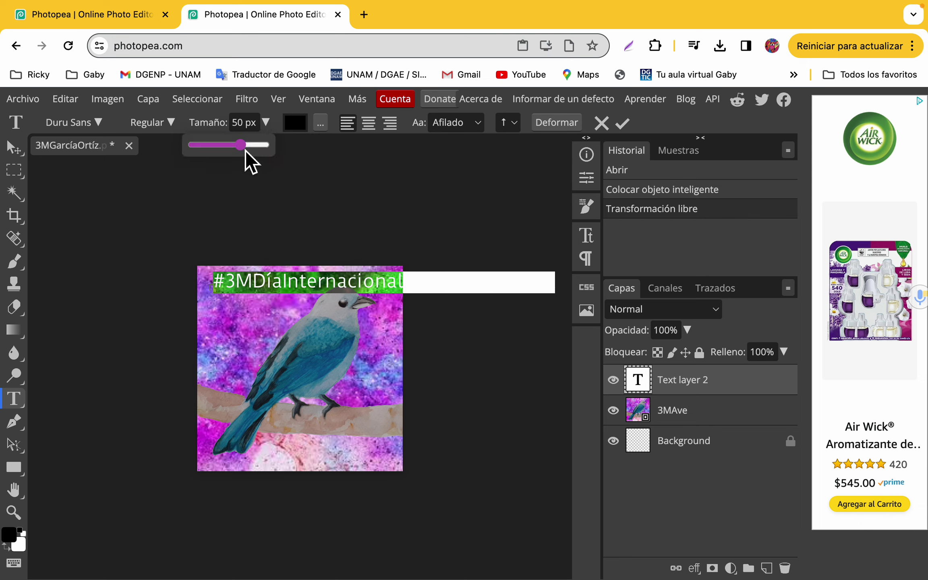
pyautogui.moveTo(244, 146)
pyautogui.mouseDown()
pyautogui.moveTo(228, 151)
pyautogui.moveTo(236, 154)
pyautogui.mouseUp()
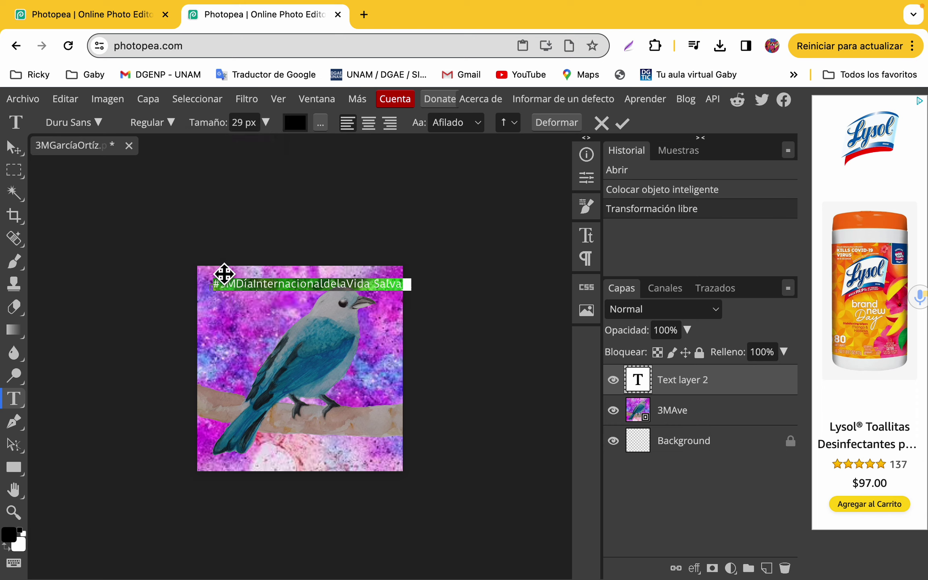
# Step: Move the hashtag text down to the lower edge of the bird image and keep its colour black
pyautogui.moveTo(223, 274); pyautogui.dragTo(214, 448)
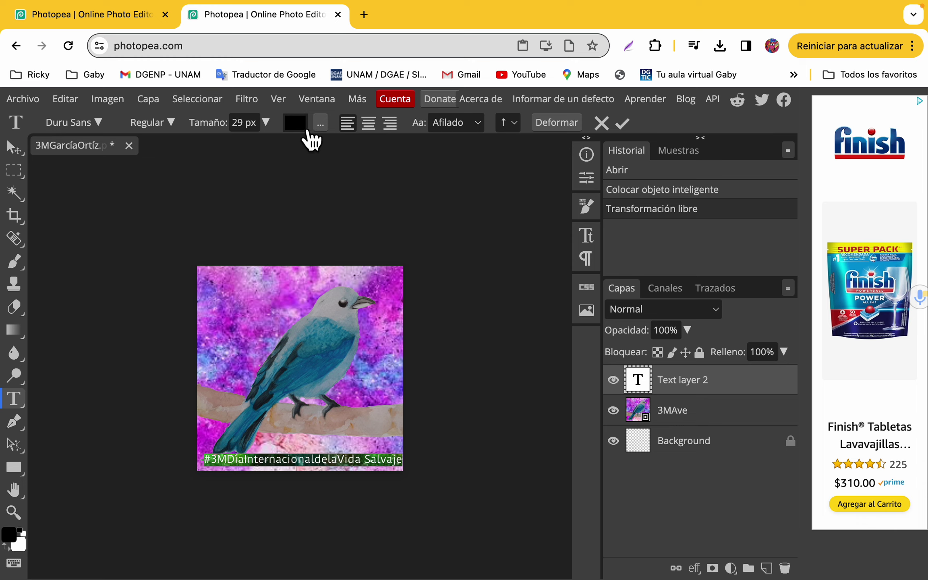
pyautogui.click(295, 123)
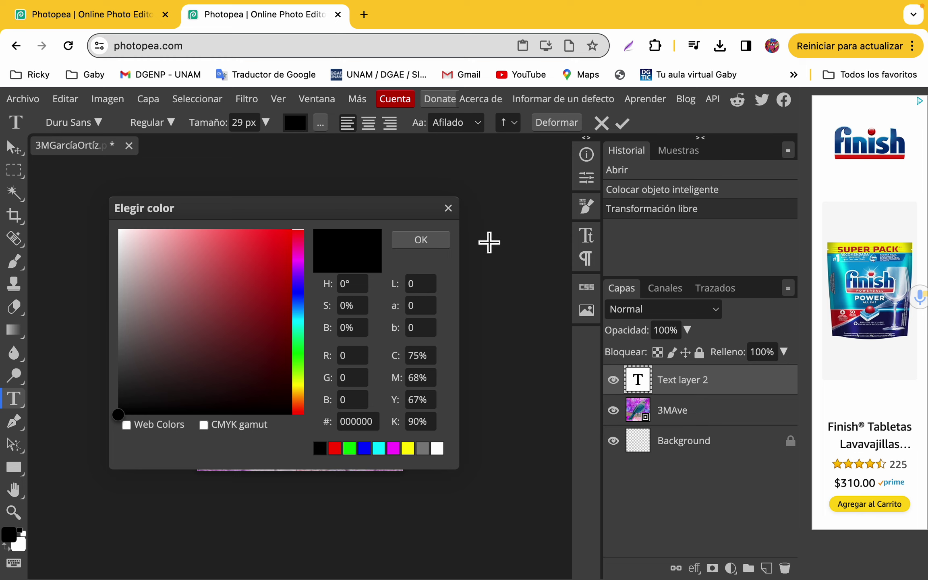
pyautogui.click(432, 244)
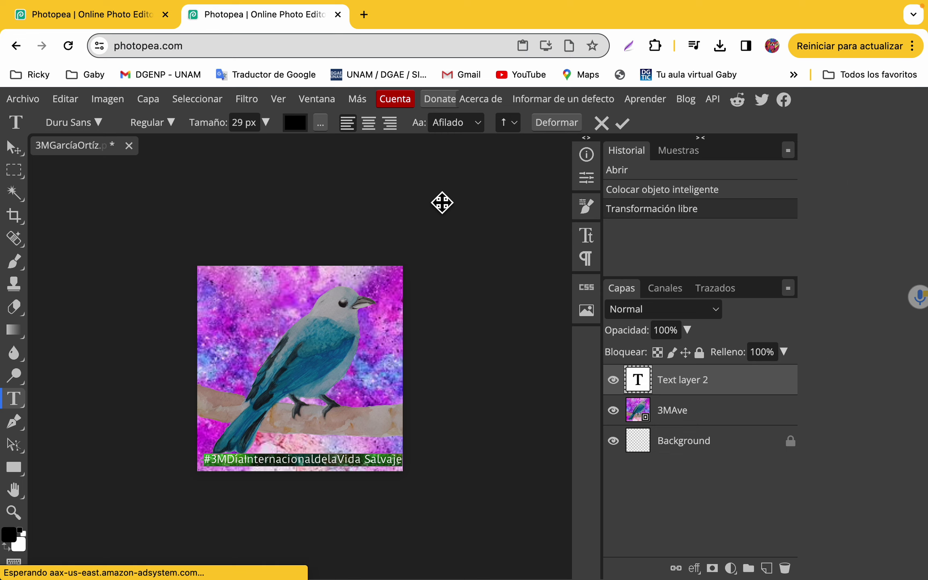
pyautogui.click(175, 126)
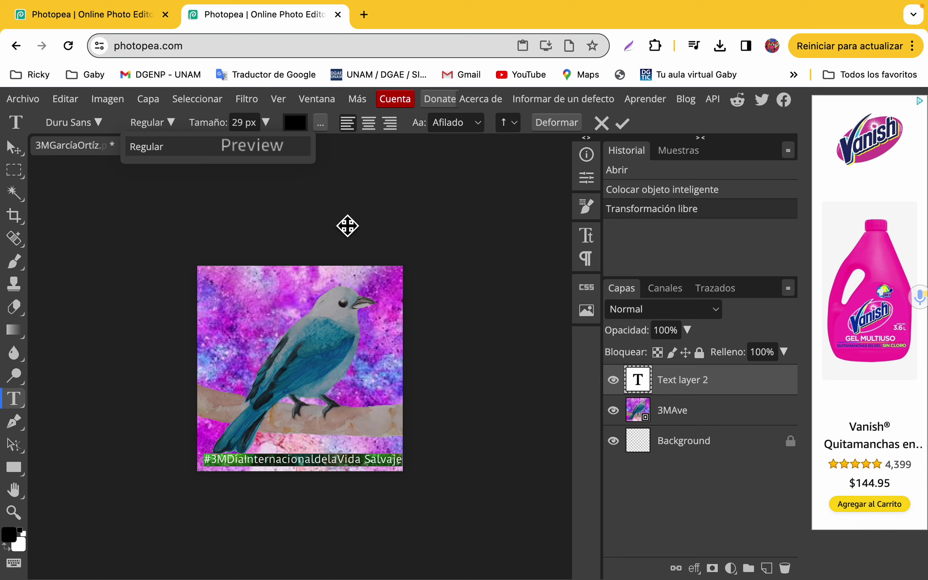
pyautogui.click(337, 217)
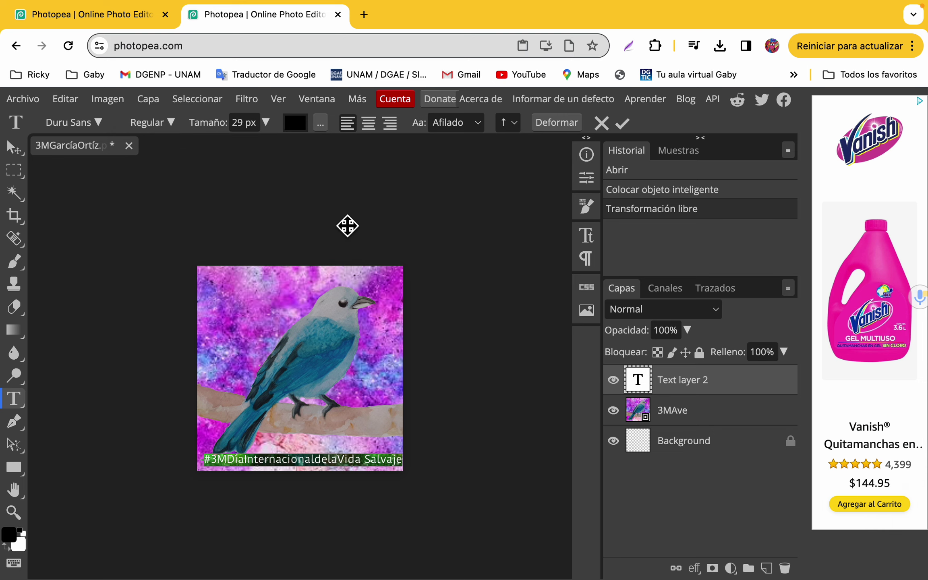
# Step: Try the Dynalight font and the Edo font on the selected hashtag text
pyautogui.click(100, 123)
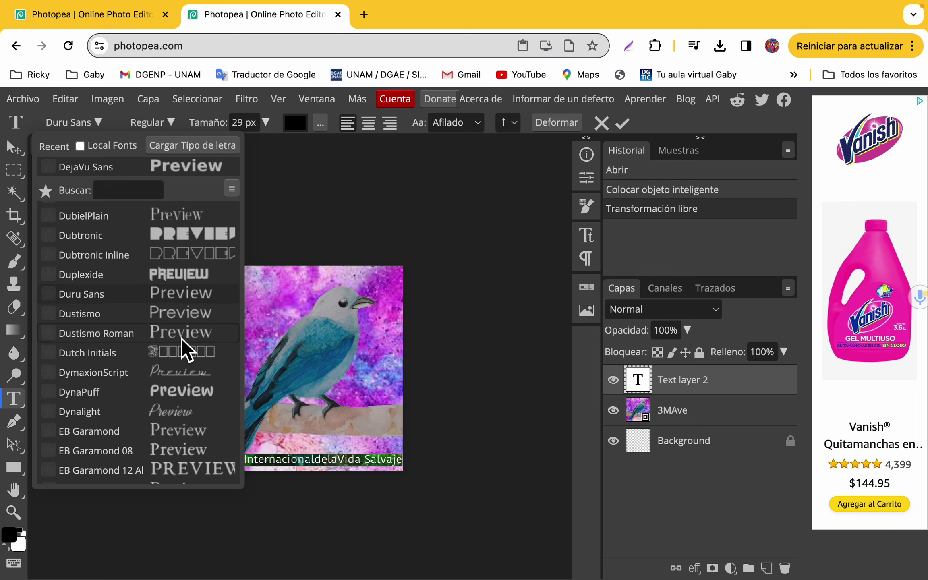
pyautogui.click(186, 414)
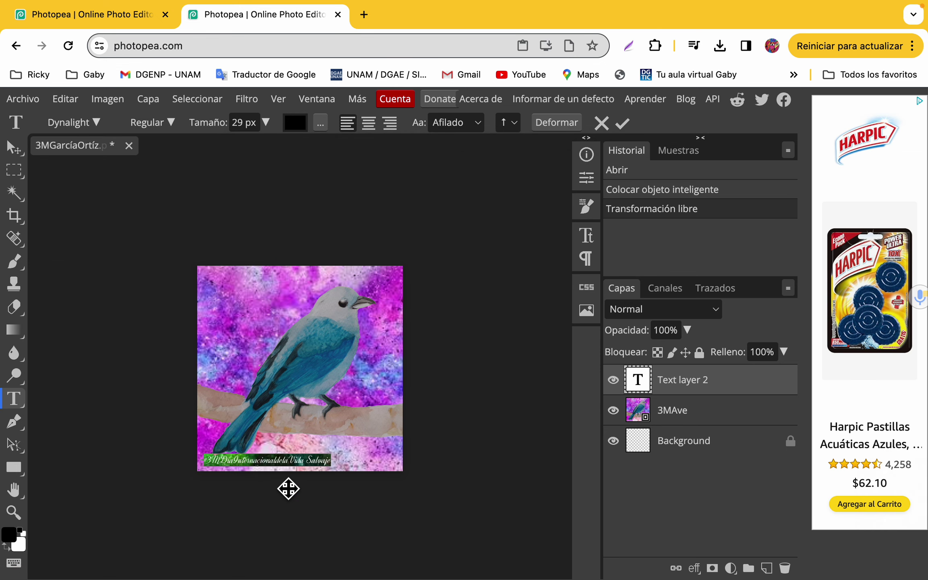
pyautogui.click(173, 123)
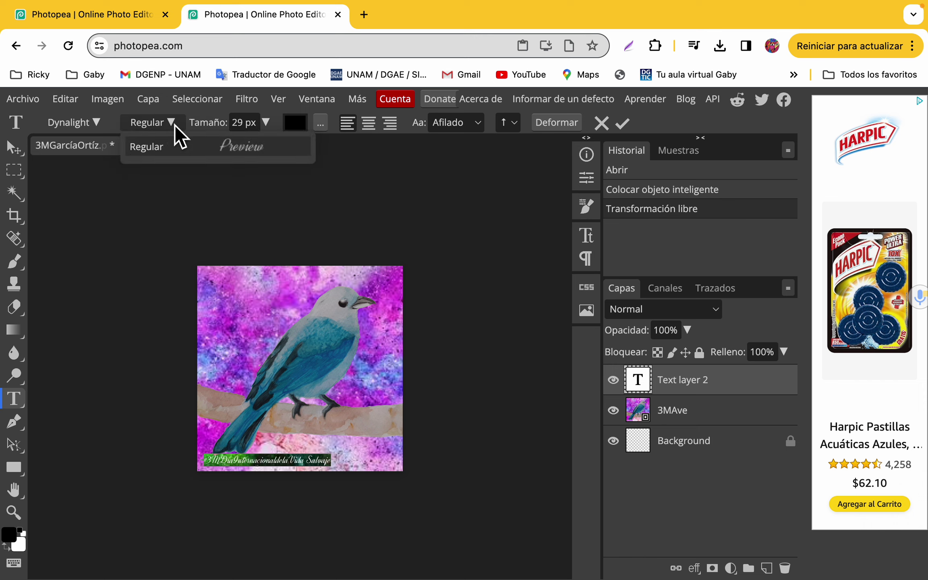
pyautogui.click(177, 139)
pyautogui.click(103, 126)
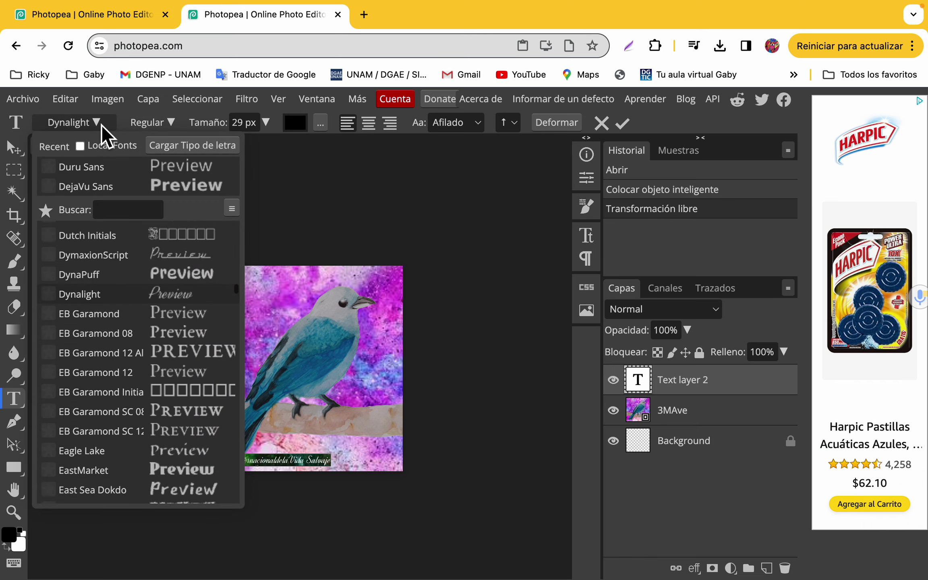
pyautogui.scroll(-3, 123, 378)
pyautogui.scroll(-3, 125, 386)
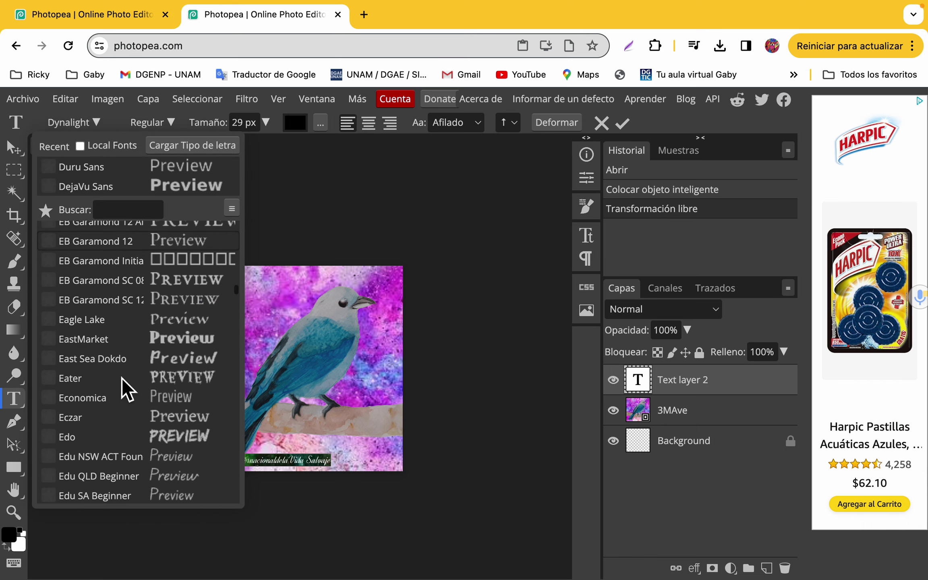
pyautogui.click(185, 388)
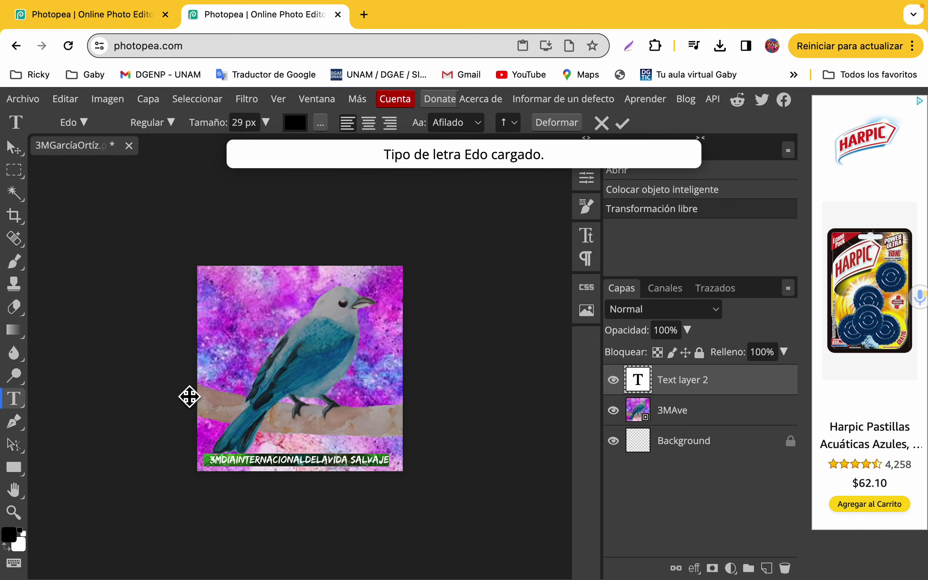
# Step: Change the font of the selected hashtag text to Enigmatic
pyautogui.click(85, 127)
pyautogui.scroll(-6, 120, 383)
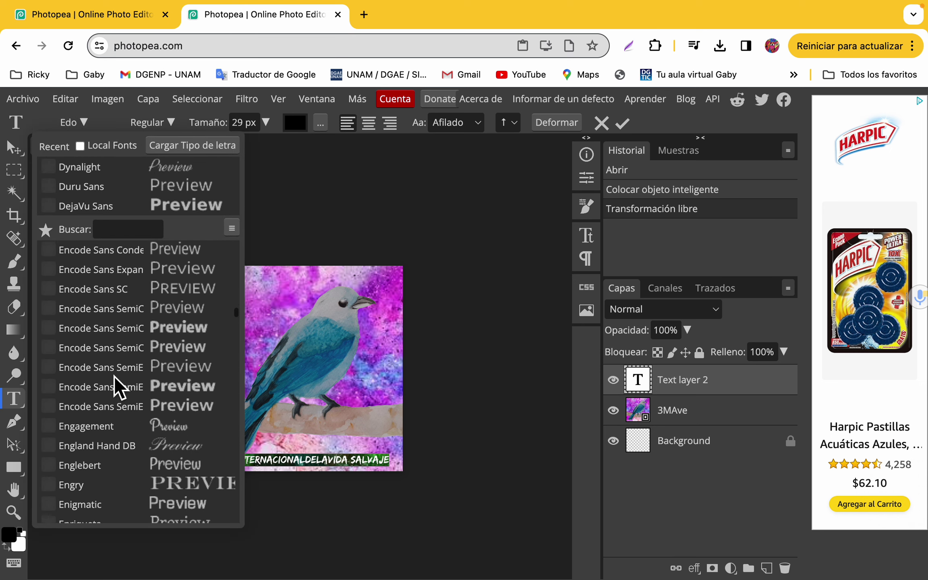
pyautogui.scroll(-4, 119, 384)
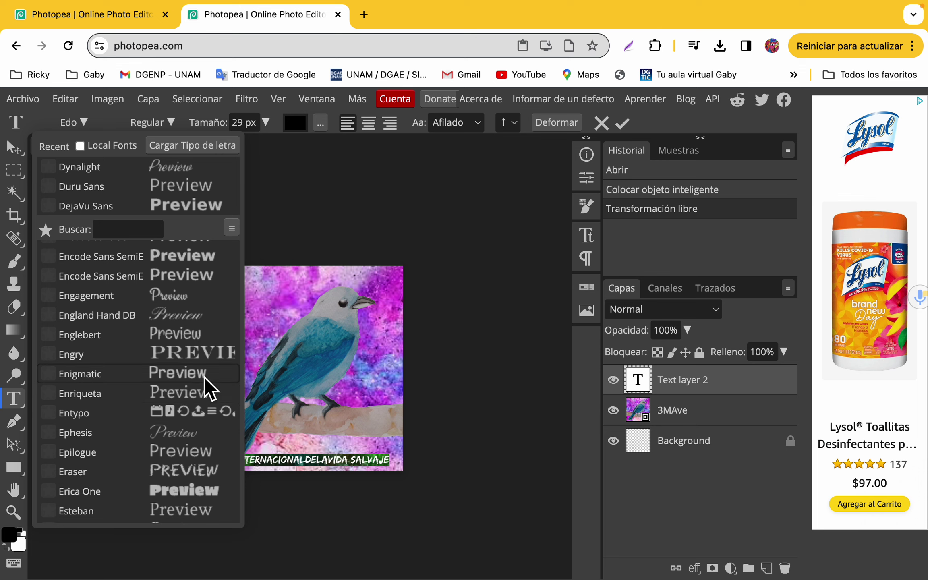
pyautogui.click(177, 374)
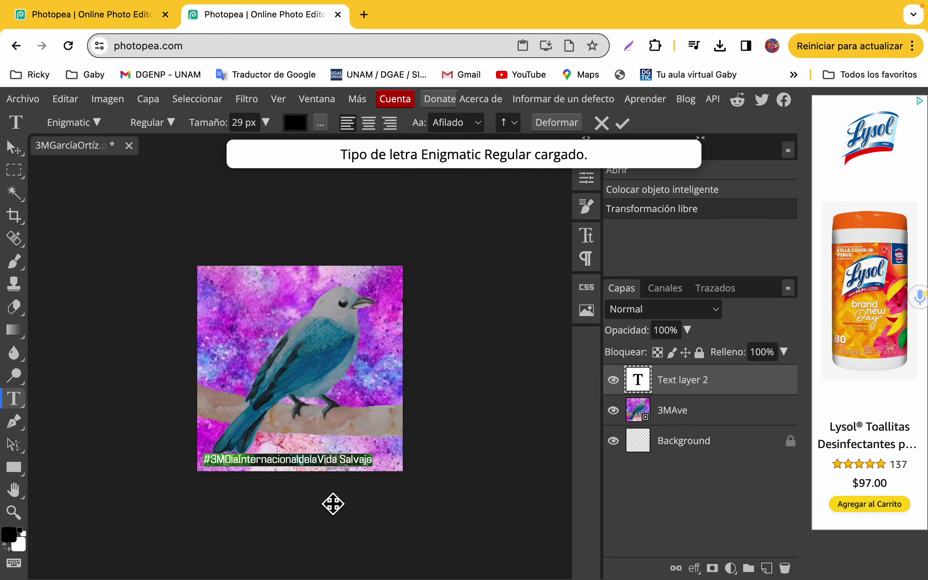
# Step: Set the hashtag text size to 33 px, shift it slightly down against the image's lower edge and commit it
pyautogui.click(266, 123)
pyautogui.moveTo(233, 153); pyautogui.dragTo(237, 153)
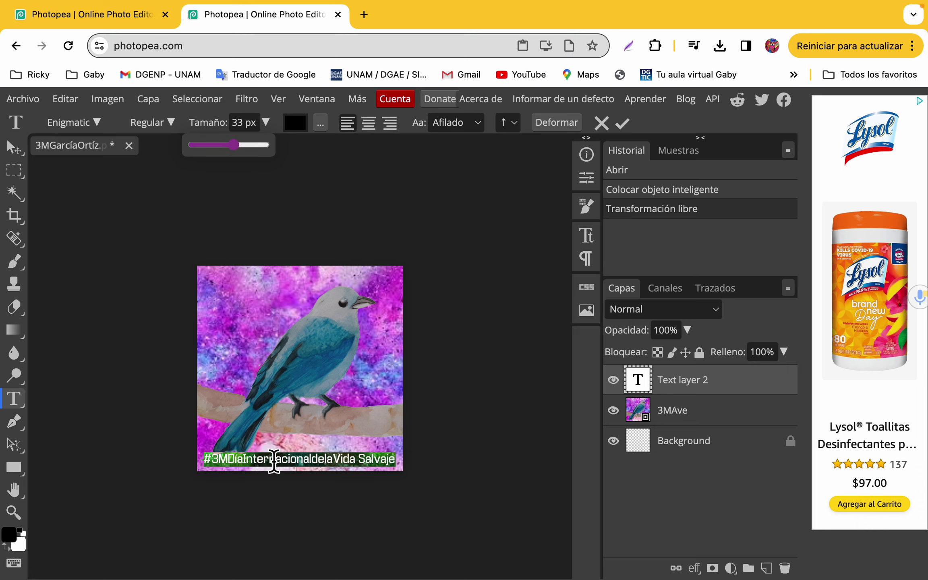
pyautogui.moveTo(264, 443)
pyautogui.mouseDown()
pyautogui.moveTo(275, 341)
pyautogui.moveTo(268, 327)
pyautogui.moveTo(267, 457)
pyautogui.mouseUp()
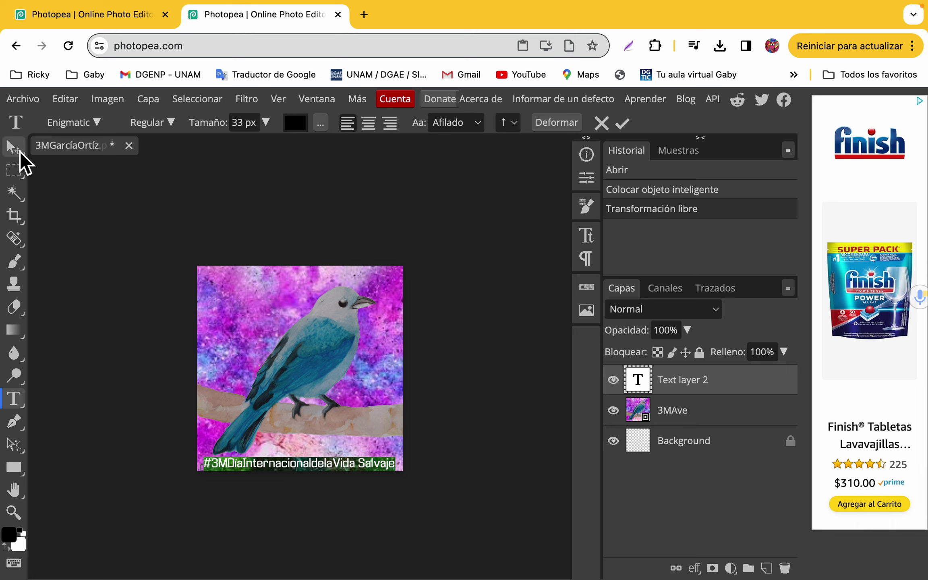
pyautogui.click(19, 151)
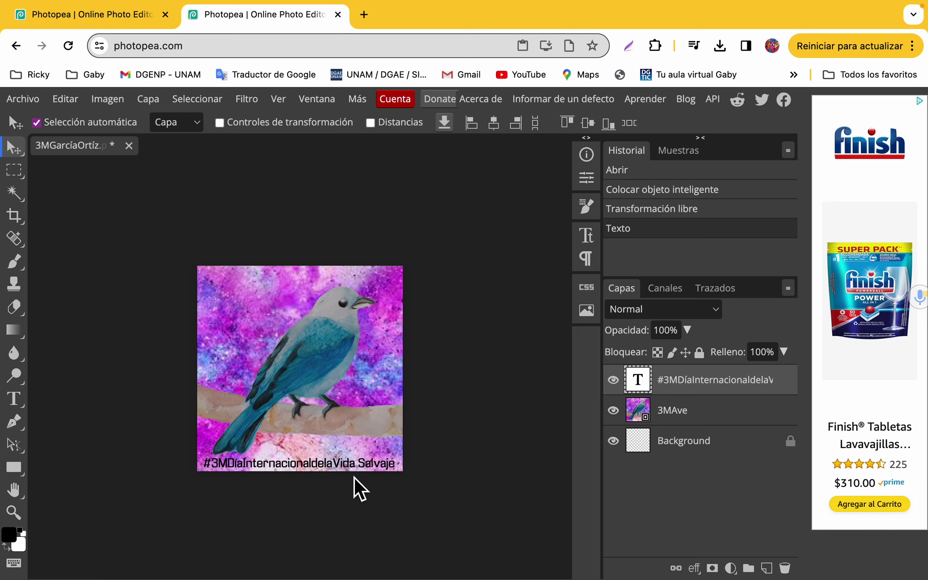
# Step: Remove the space before "Salvaje" so the hashtag reads "#3MDíaInternacionaldelaVidaSalvaje", and nudge it slightly right to centre it
pyautogui.doubleClick(371, 467)
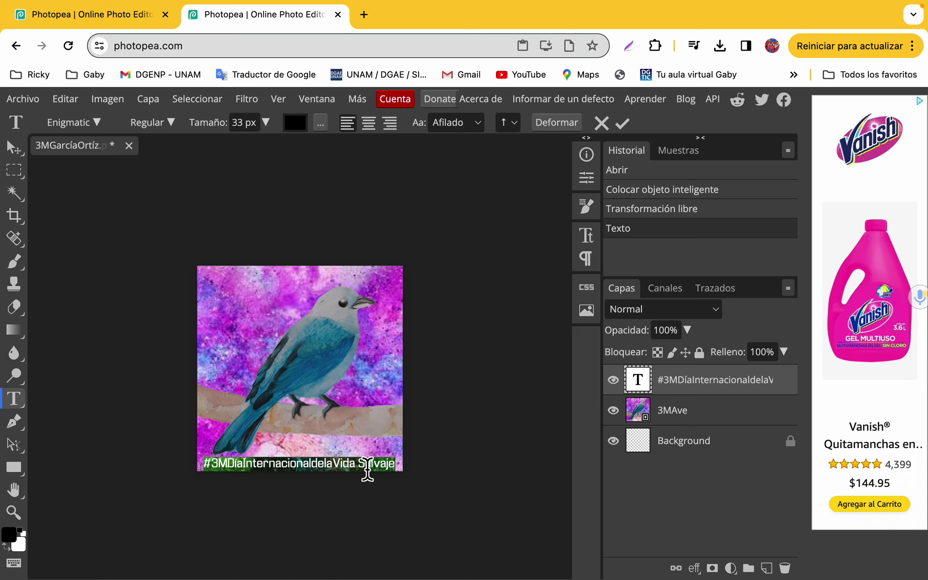
pyautogui.click(362, 467)
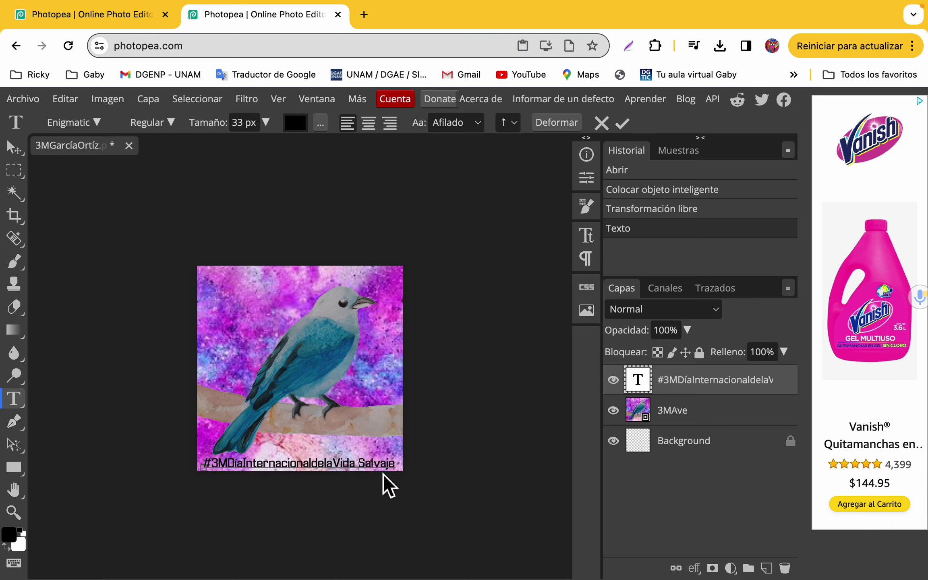
pyautogui.press('BackSpace')
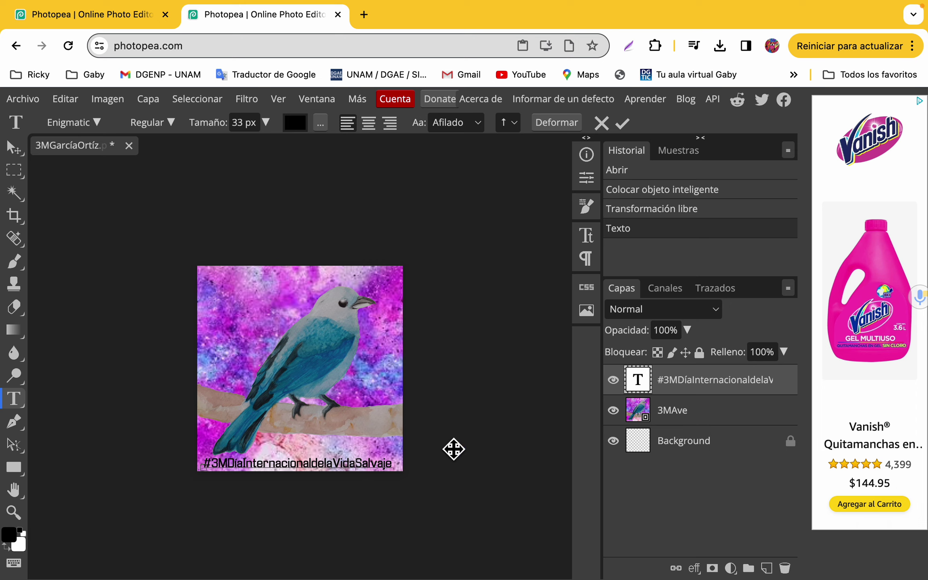
pyautogui.moveTo(463, 447); pyautogui.dragTo(466, 447)
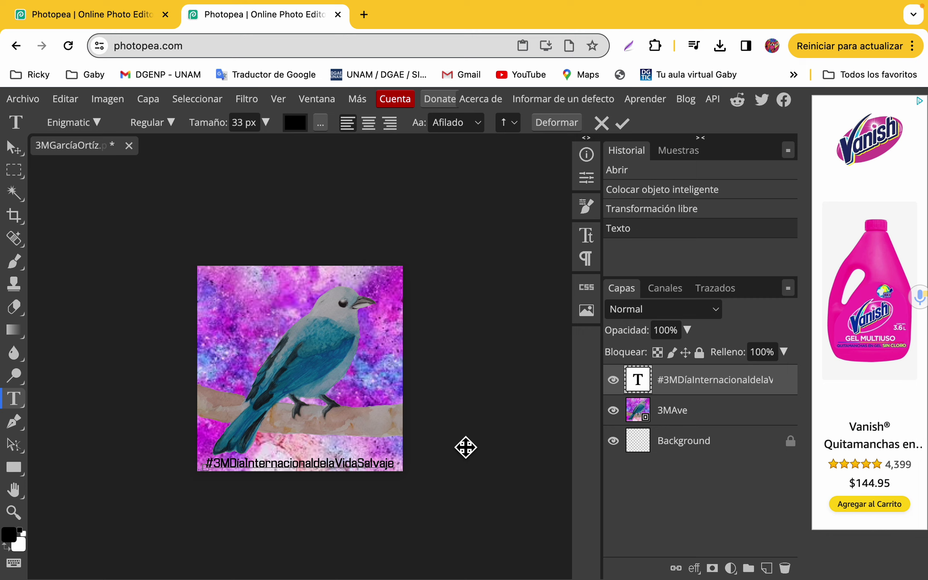
# Step: Try to apply the Bold style to the hashtag text
pyautogui.click(177, 126)
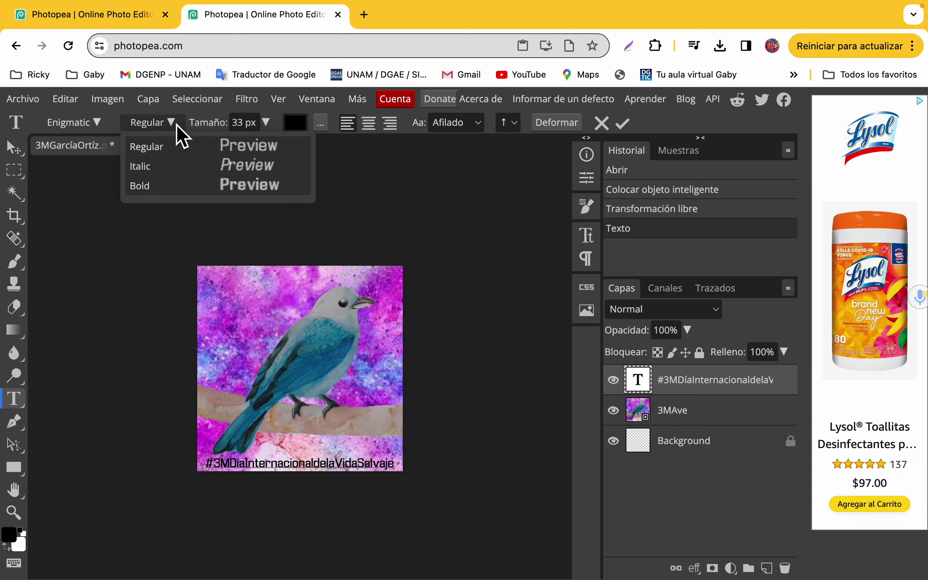
pyautogui.click(151, 188)
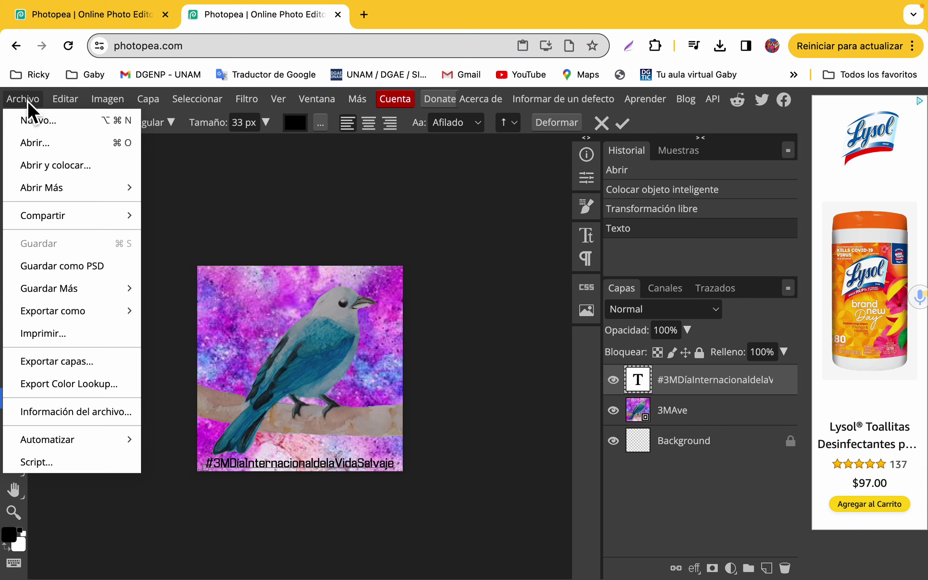
# Step: Export the project as a 567 × 567 px PNG at 100% quality and open the downloaded image
pyautogui.click(25, 99)
pyautogui.moveTo(65, 317)
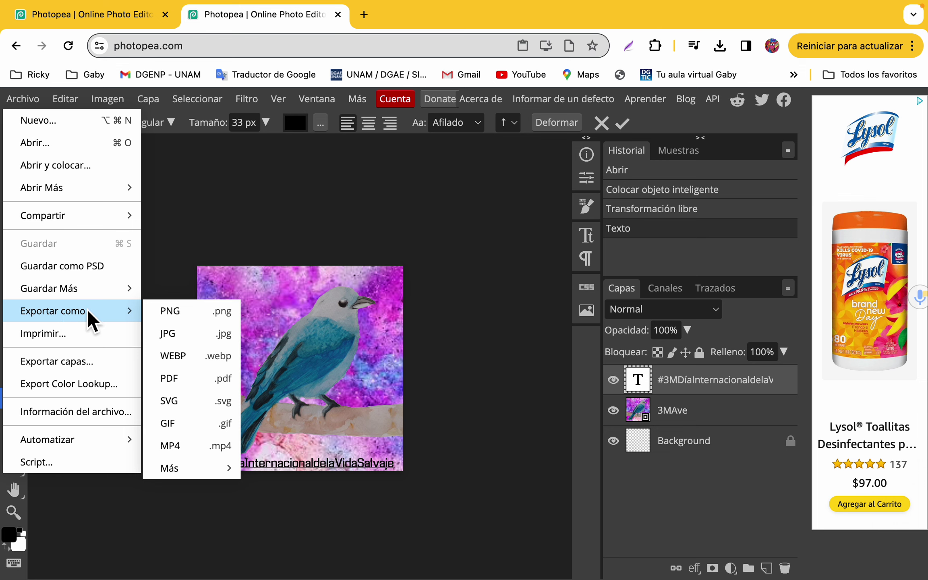
pyautogui.click(186, 311)
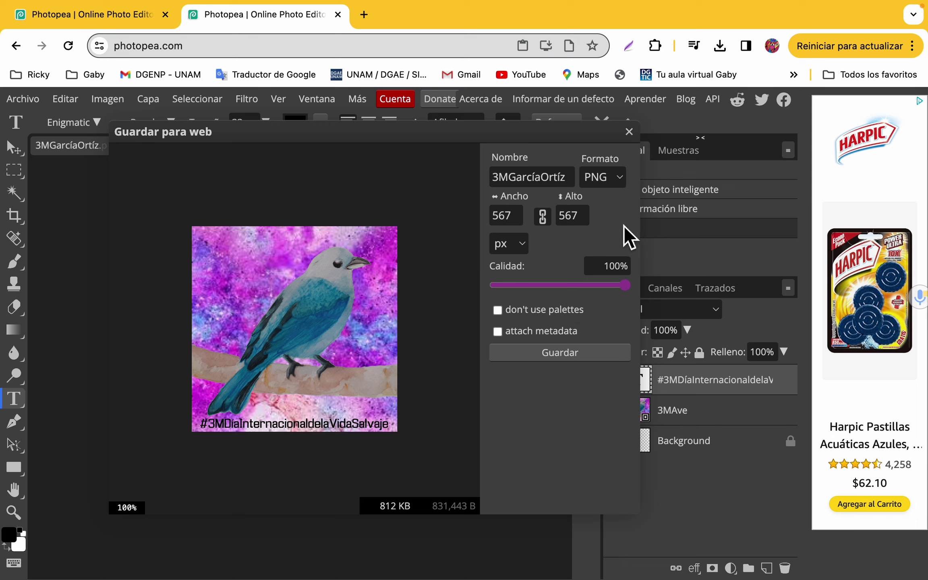
pyautogui.click(567, 220)
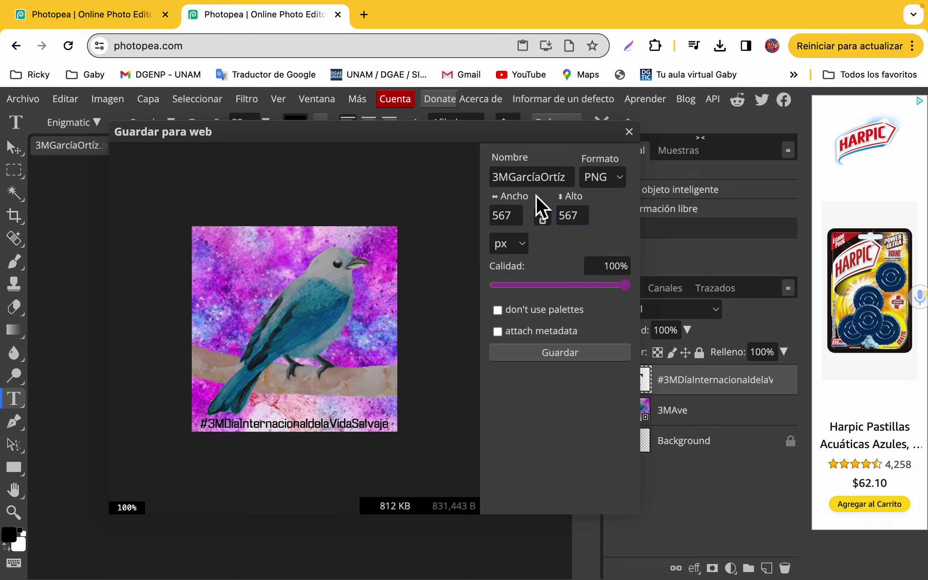
pyautogui.click(503, 178)
pyautogui.click(569, 358)
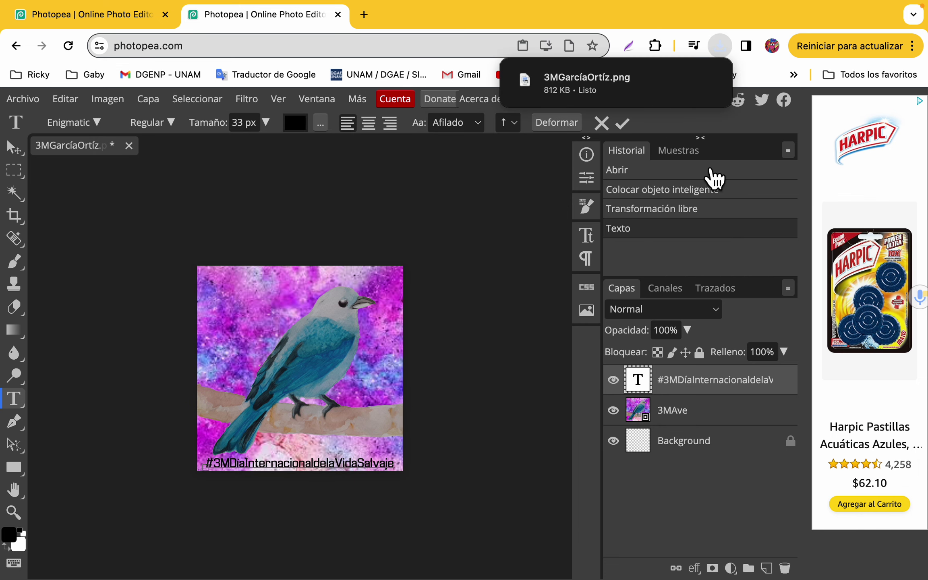
pyautogui.click(631, 87)
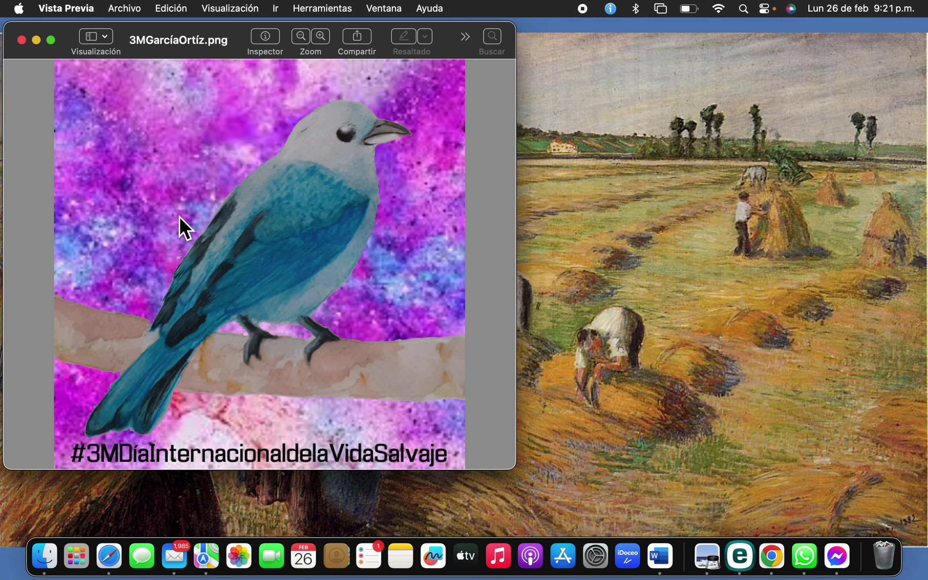